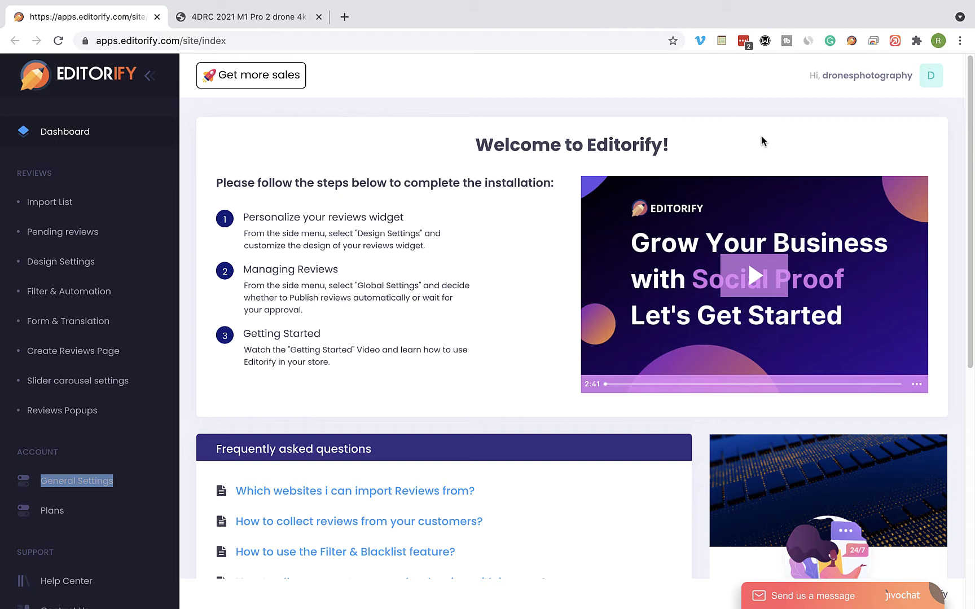
# Step: Open the 4DRC drone product page and bring up its empty Rate Us review form
pyautogui.click(271, 20)
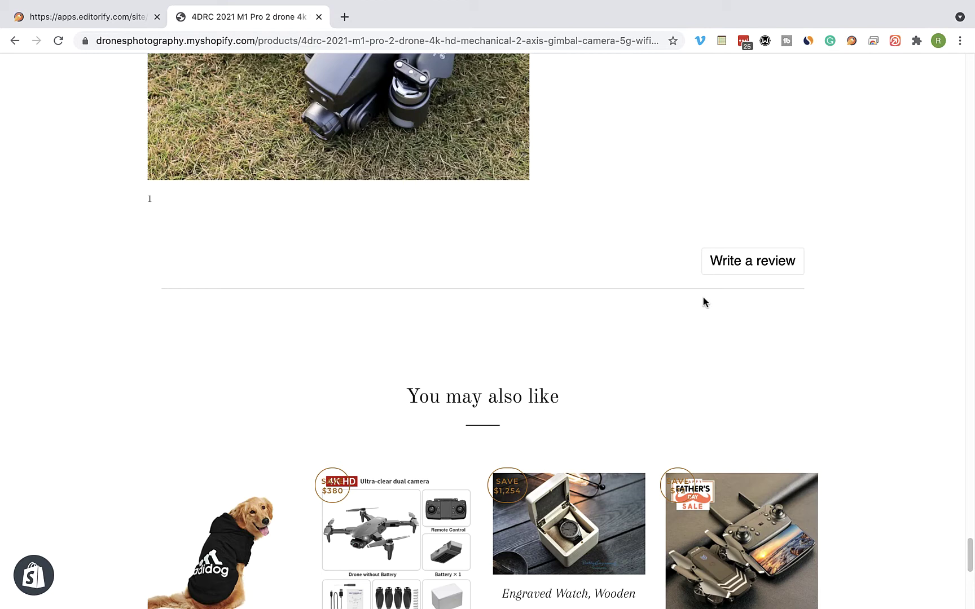
pyautogui.click(767, 271)
pyautogui.scroll(-1, 814, 322)
pyautogui.scroll(-1, 814, 327)
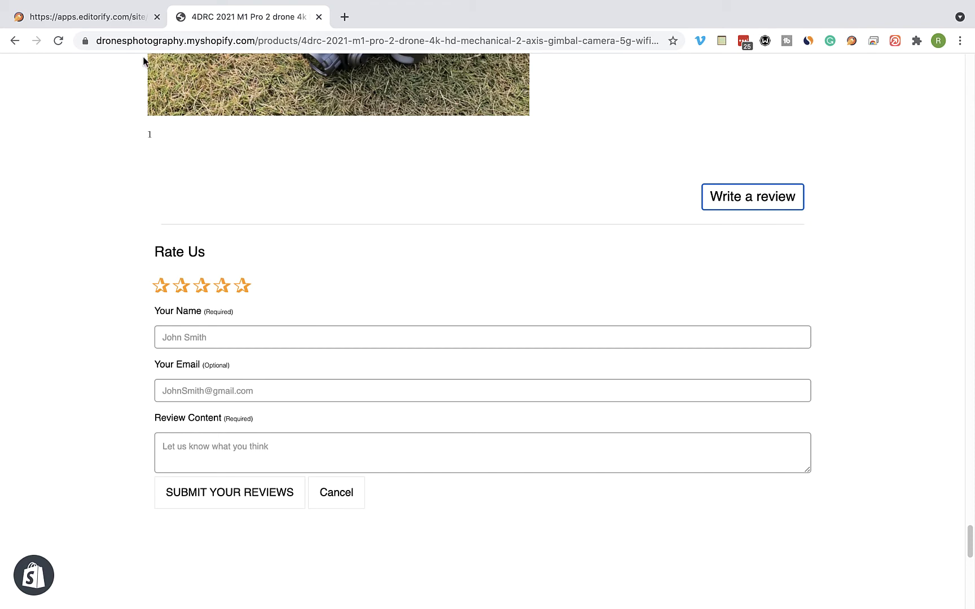
# Step: Turn off 'Approve new customer reviews automatically' in General Settings and save
pyautogui.click(89, 26)
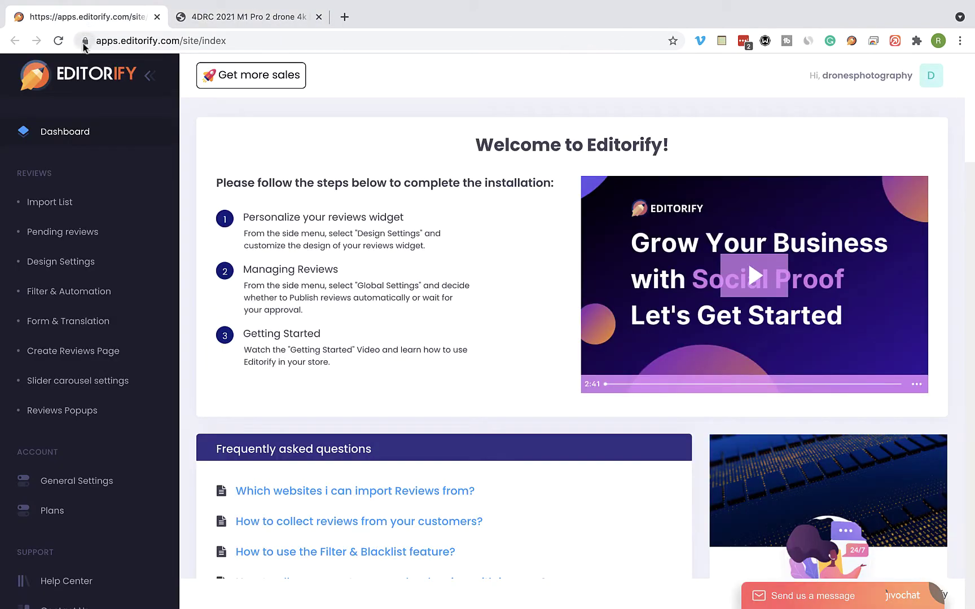
pyautogui.click(68, 487)
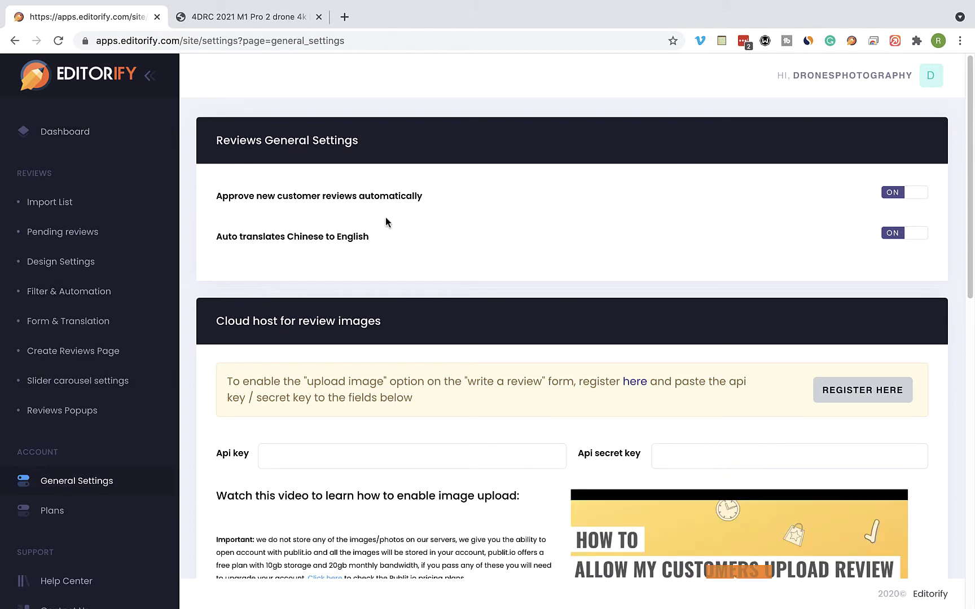
pyautogui.click(898, 195)
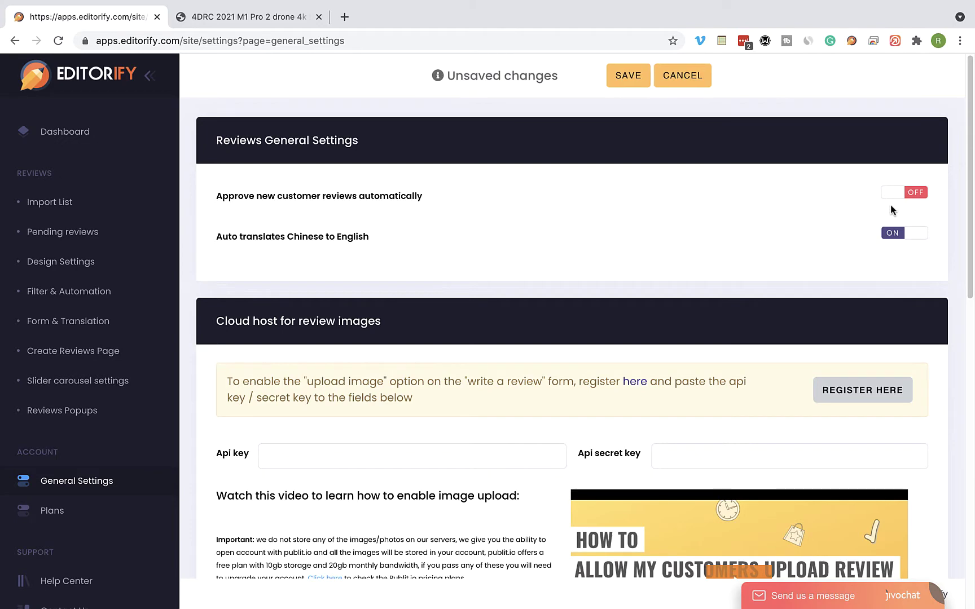
pyautogui.click(627, 85)
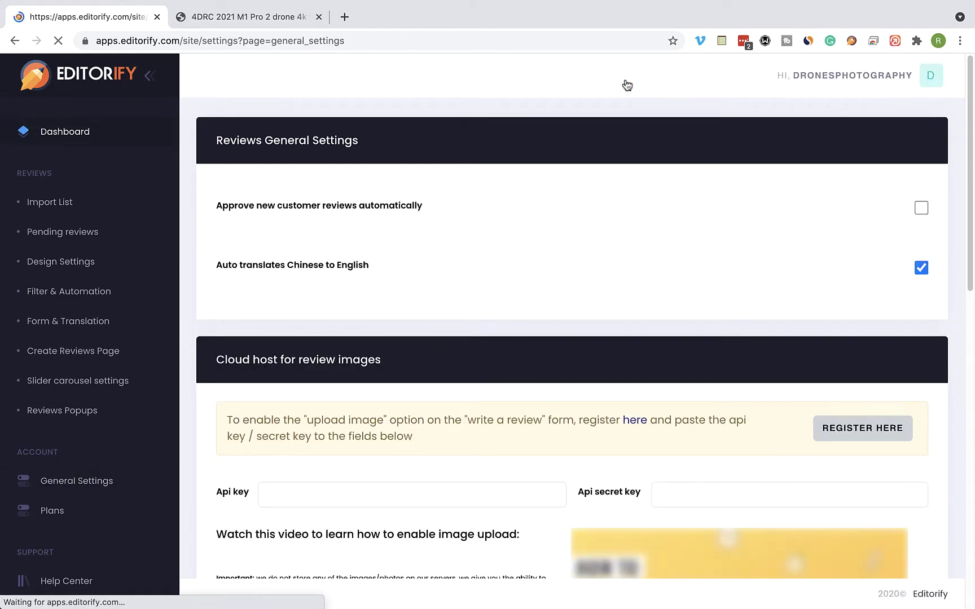
# Step: Submit a five-star test review on the drone page with a reviewer name and pasted review text
pyautogui.hotkey('ctrl', 'Tab')
pyautogui.scroll(-4, 747, 445)
pyautogui.click(243, 307)
pyautogui.click(222, 358)
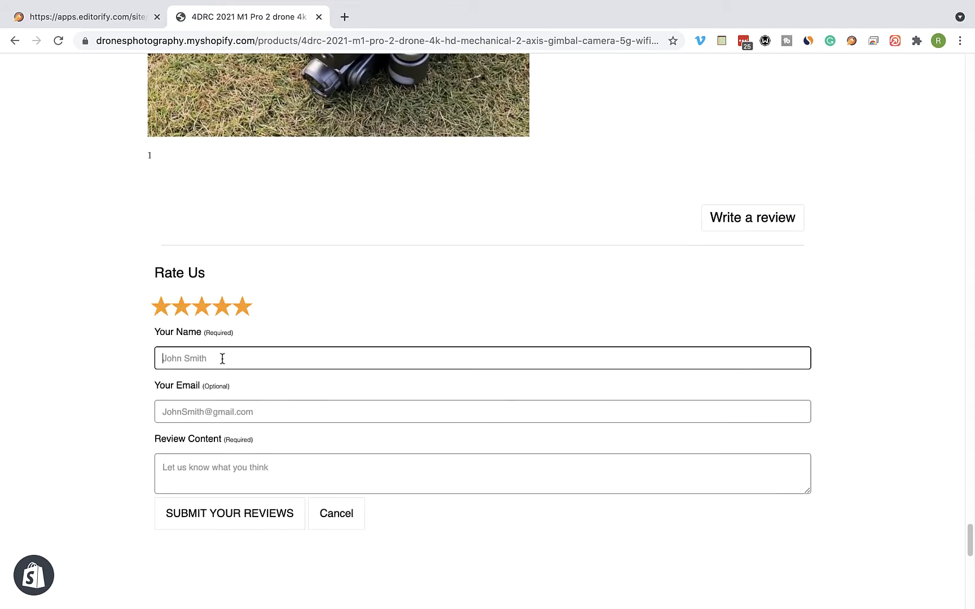
pyautogui.write('John Smith')
pyautogui.click(218, 471)
pyautogui.press('super+v')
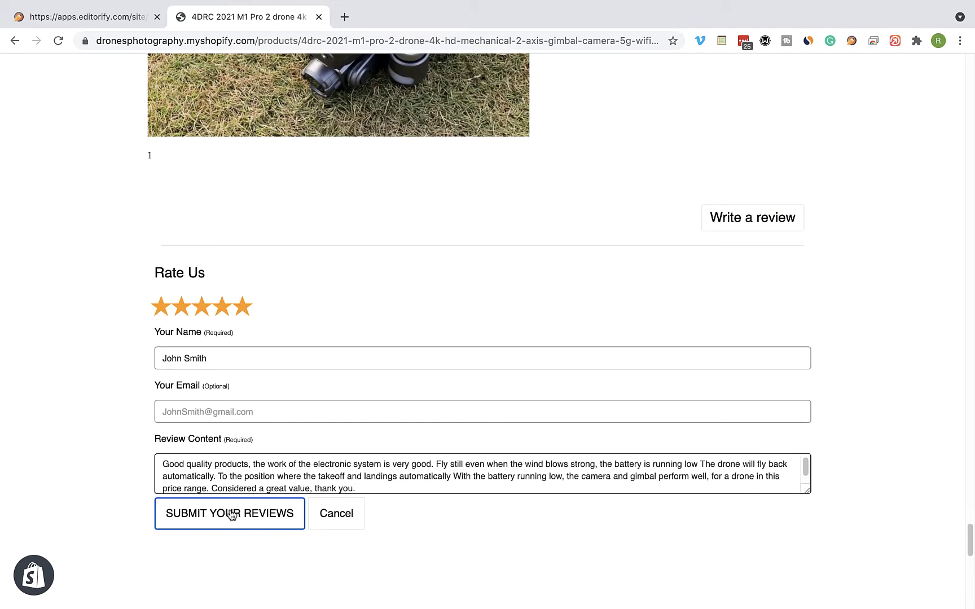
pyautogui.click(229, 513)
pyautogui.hotkey('ctrl', 'shift', 'Tab')
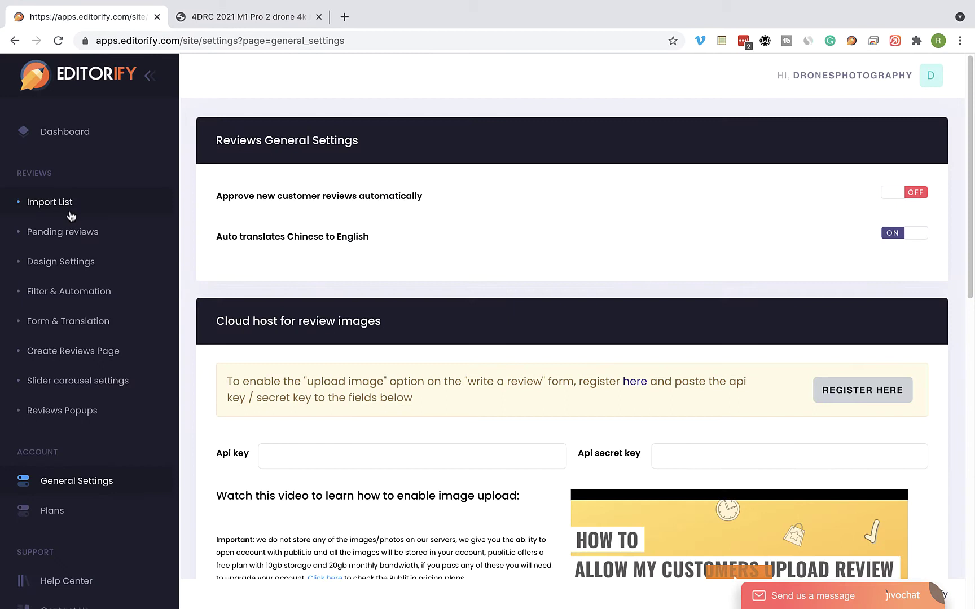
# Step: Approve the pending five-star test review, then reload the drone page to confirm it appears
pyautogui.click(66, 234)
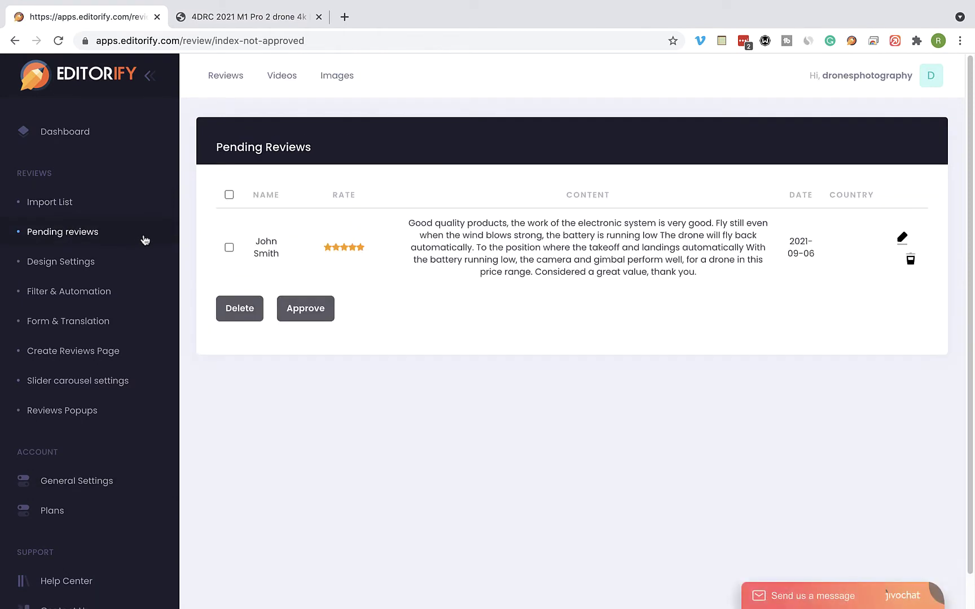
pyautogui.click(228, 248)
pyautogui.click(306, 318)
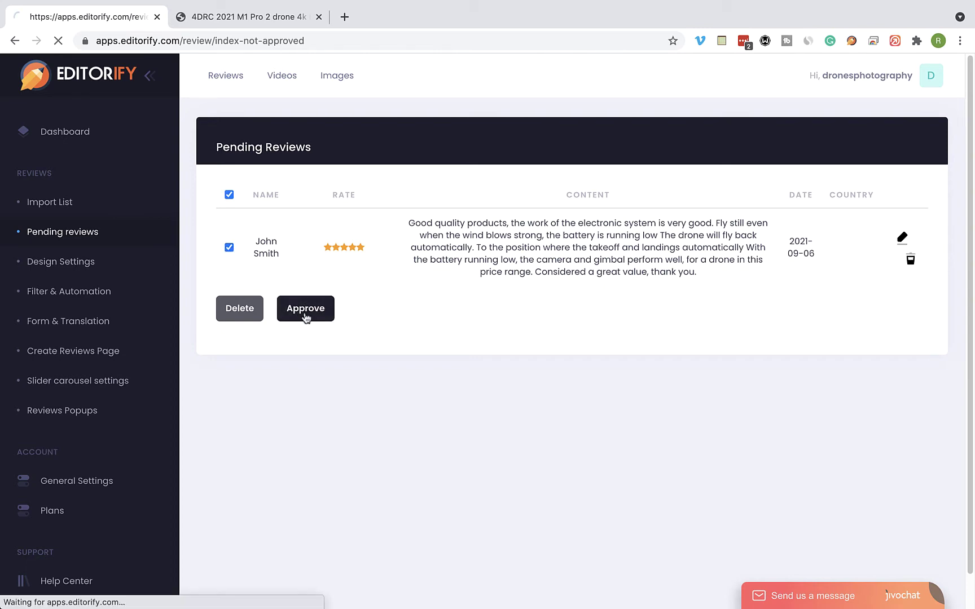
pyautogui.hotkey('ctrl', 'Tab')
pyautogui.click(58, 41)
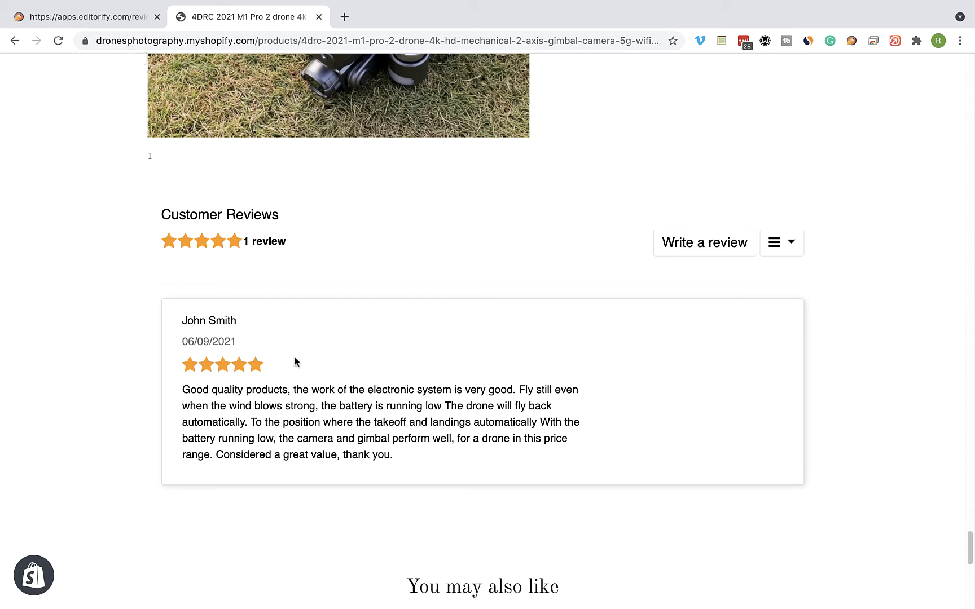
pyautogui.hotkey('ctrl', 'shift', 'Tab')
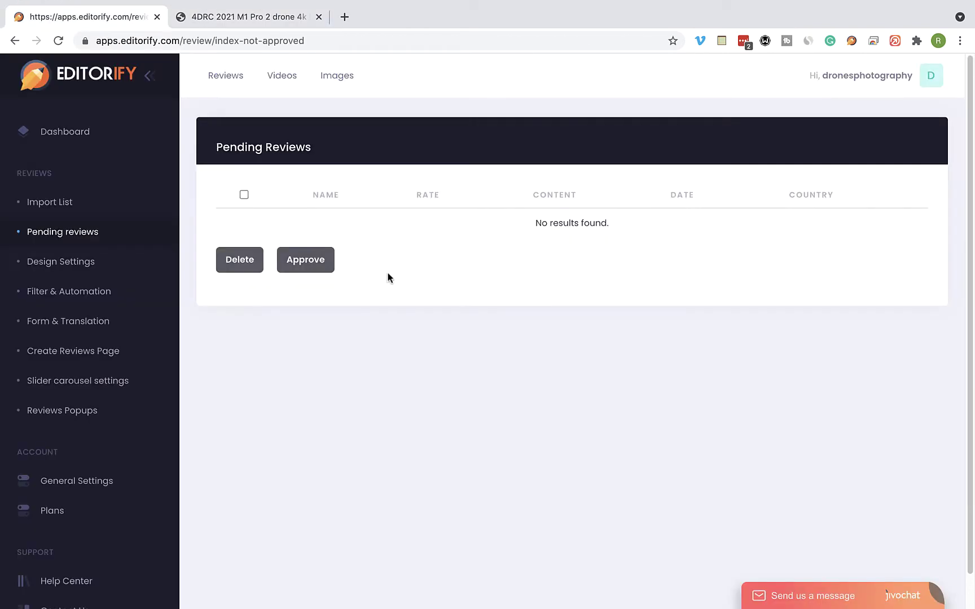
# Step: Scroll through the Form & Translation settings, then open the Pro Drone 4K HD Camera product page
pyautogui.click(59, 325)
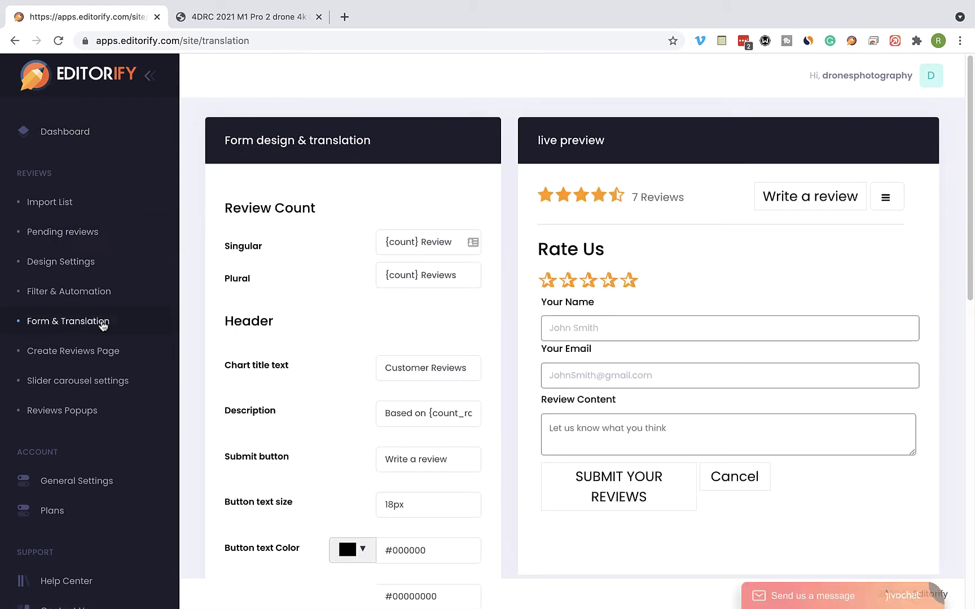
pyautogui.scroll(-1, 532, 328)
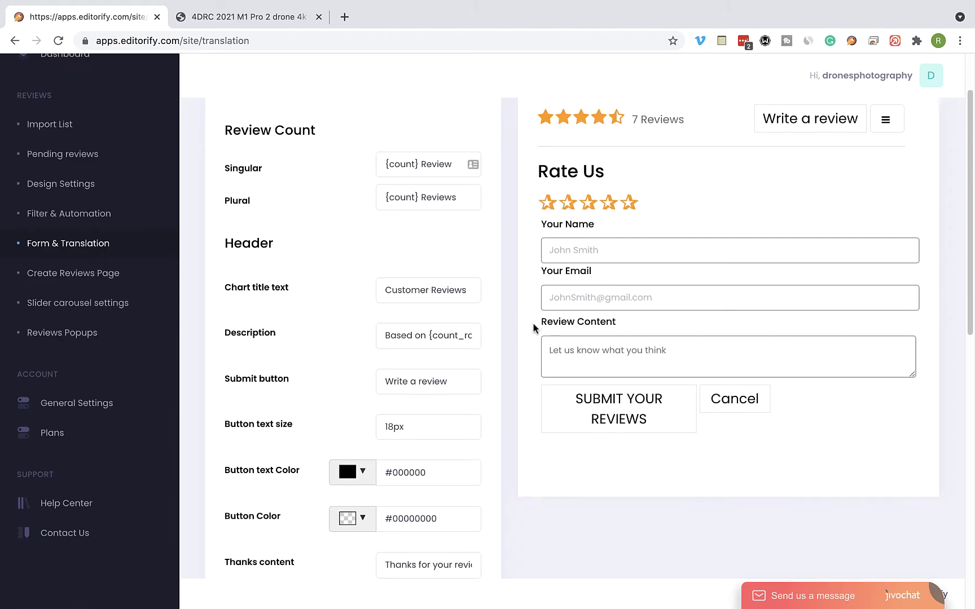
pyautogui.scroll(-5, 533, 327)
pyautogui.scroll(-8, 534, 329)
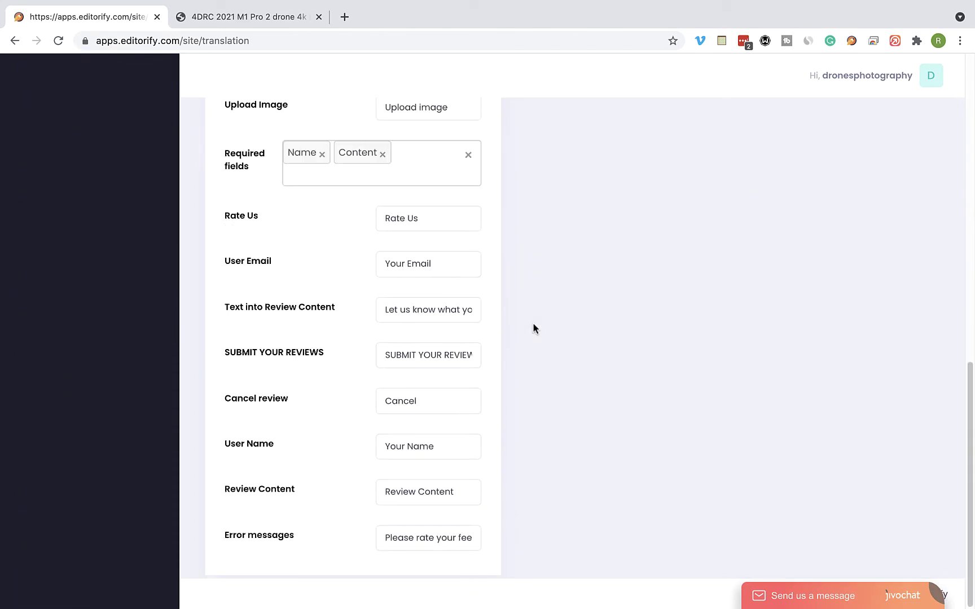
pyautogui.scroll(12, 533, 328)
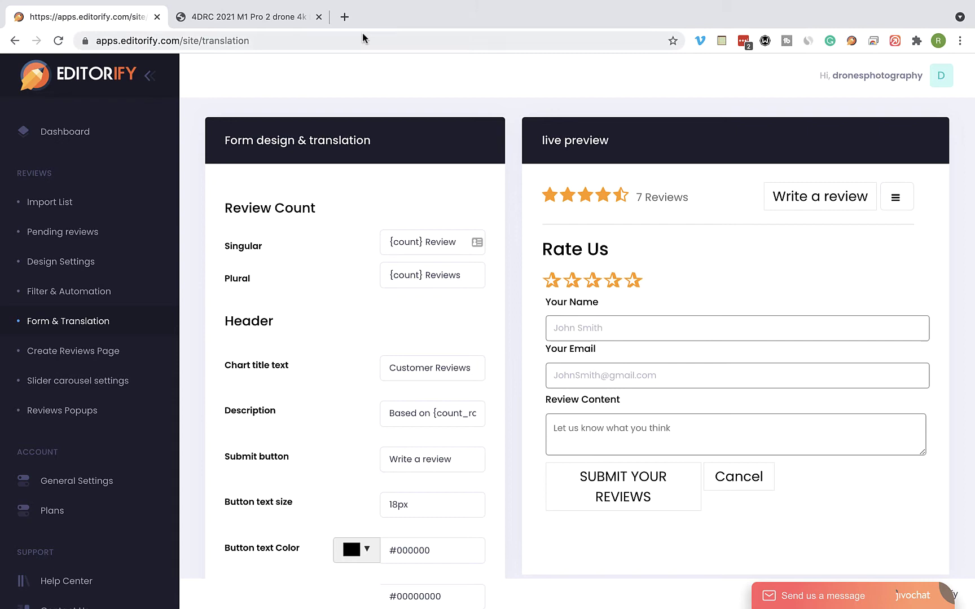
pyautogui.click(345, 17)
# Step: Copy the word 'Aliexpress' from the first Pro Drone customer review
pyautogui.scroll(-15, 319, 163)
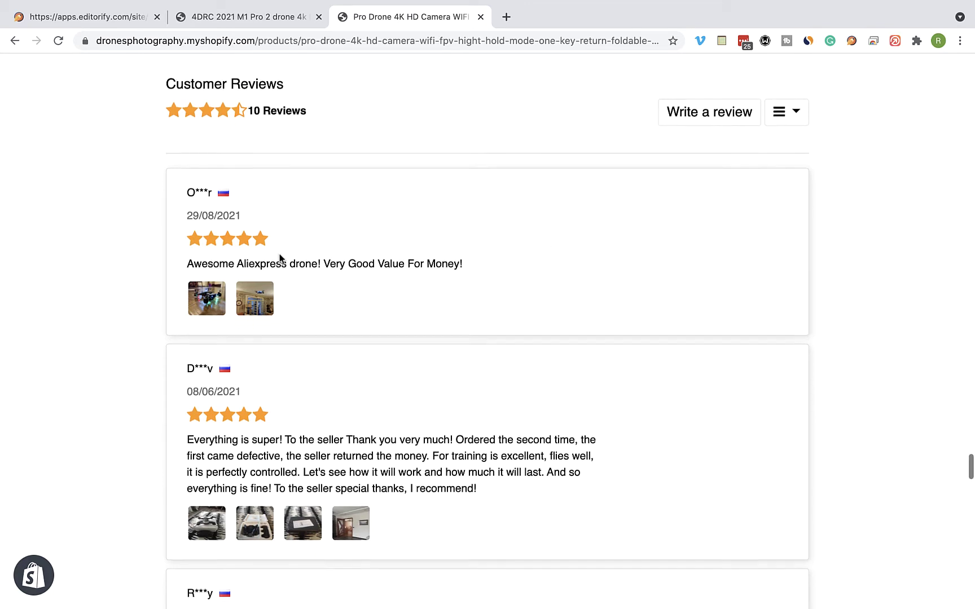
pyautogui.scroll(-5, 278, 257)
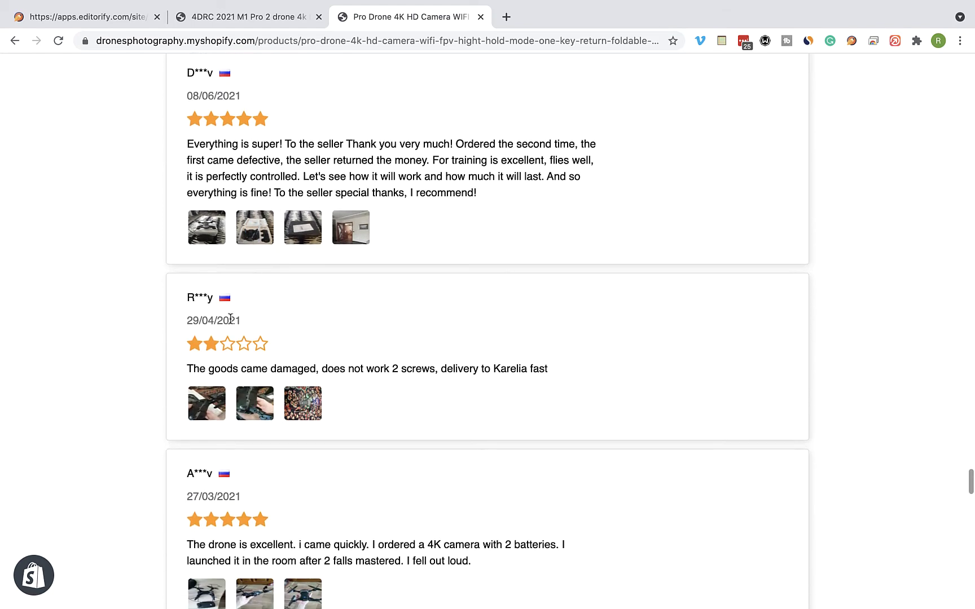
pyautogui.scroll(-9, 158, 347)
pyautogui.scroll(-10, 158, 347)
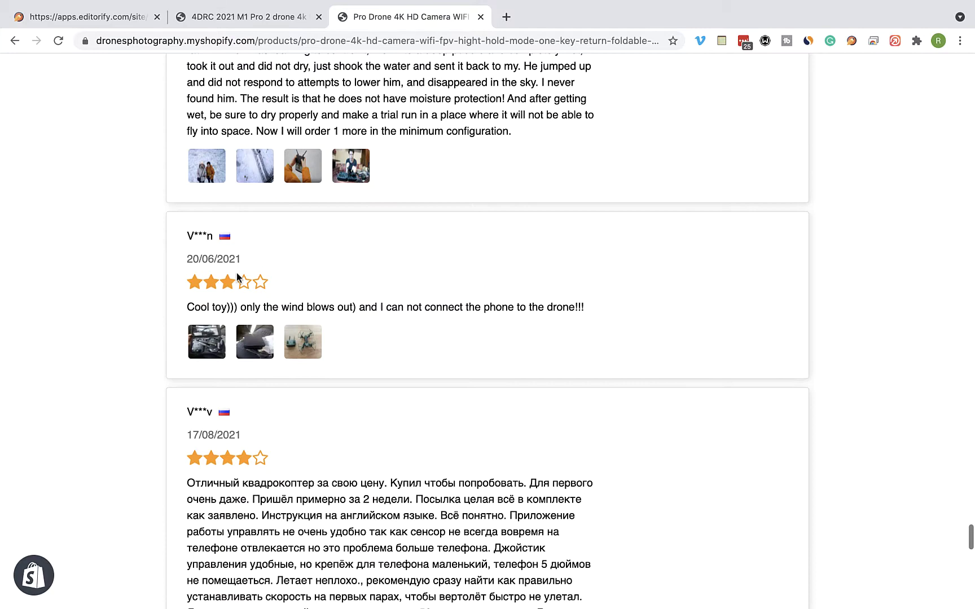
pyautogui.scroll(20, 239, 273)
pyautogui.scroll(4, 238, 271)
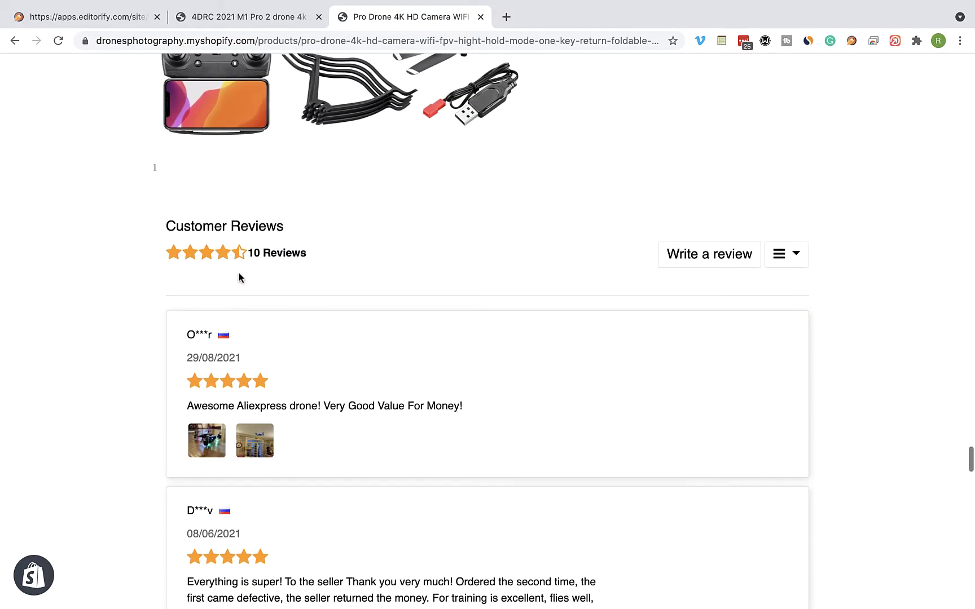
pyautogui.doubleClick(263, 407)
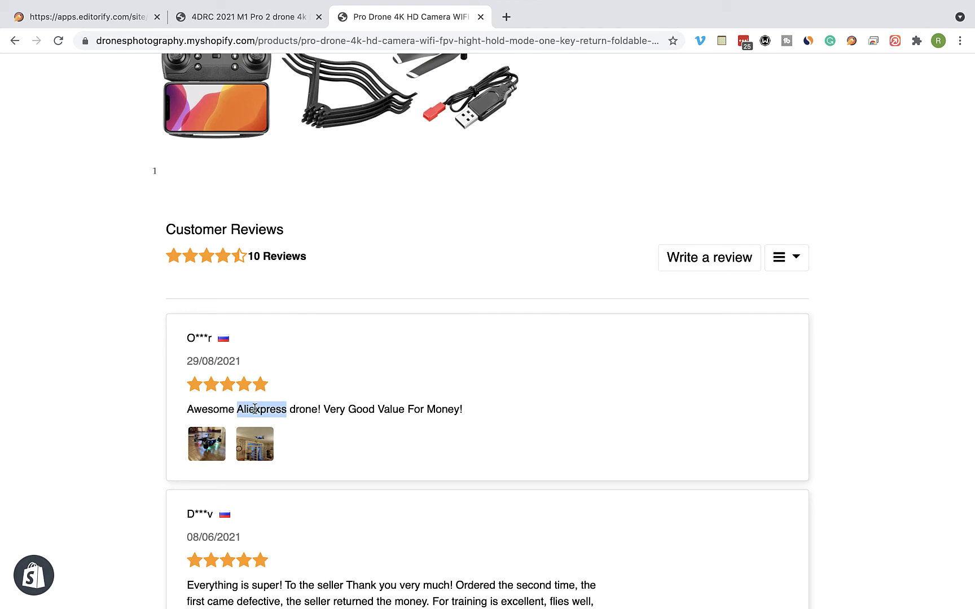
pyautogui.rightClick(255, 408)
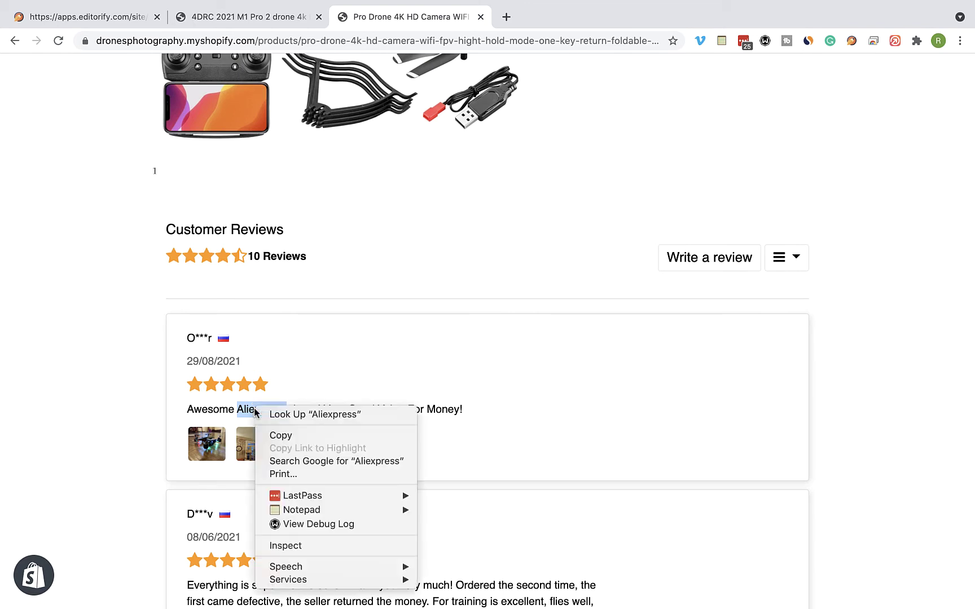
pyautogui.click(290, 435)
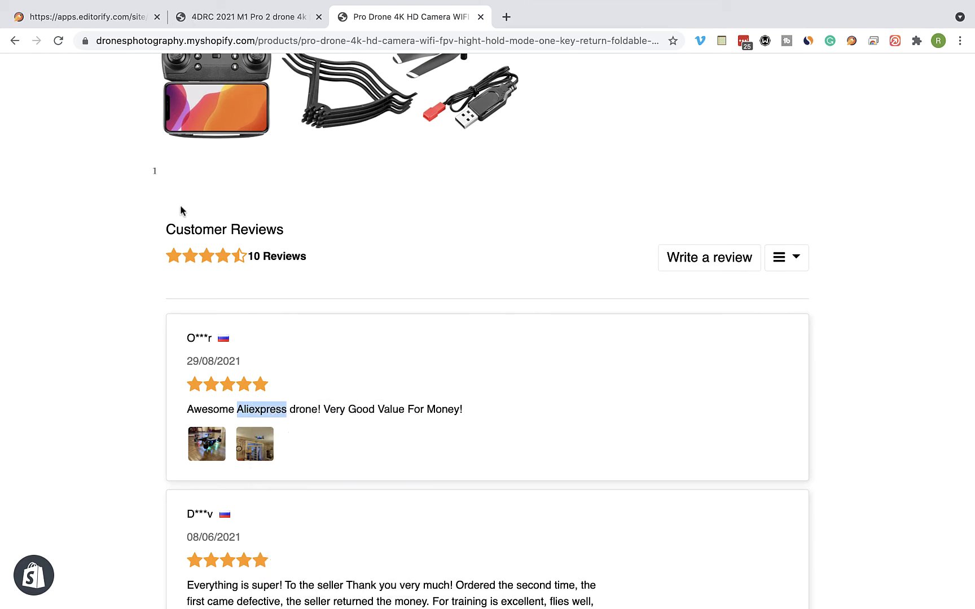
pyautogui.click(111, 18)
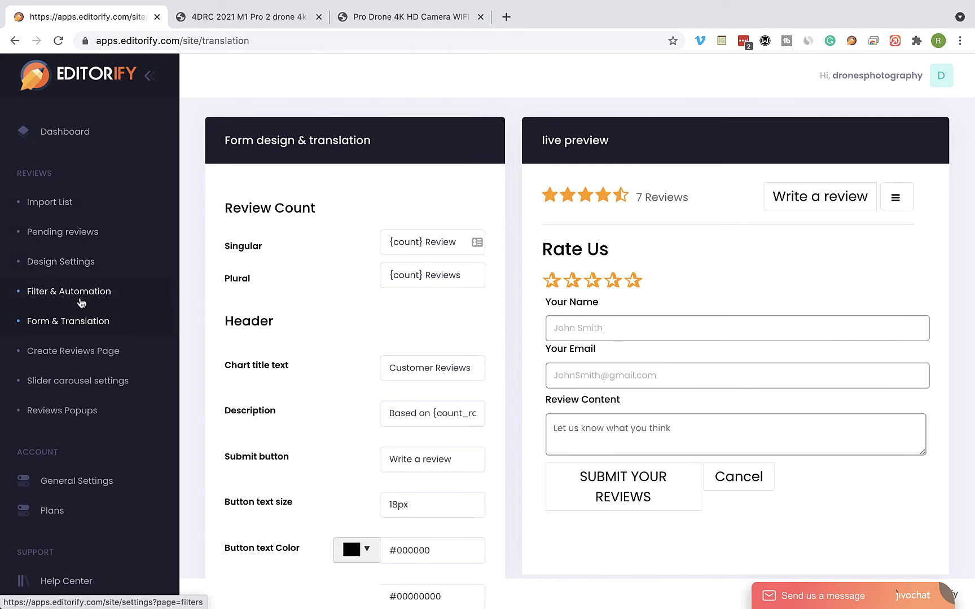
# Step: Enable the Filter & Automation rate filter to display only 4 Stars and 5 Stars reviews
pyautogui.click(80, 299)
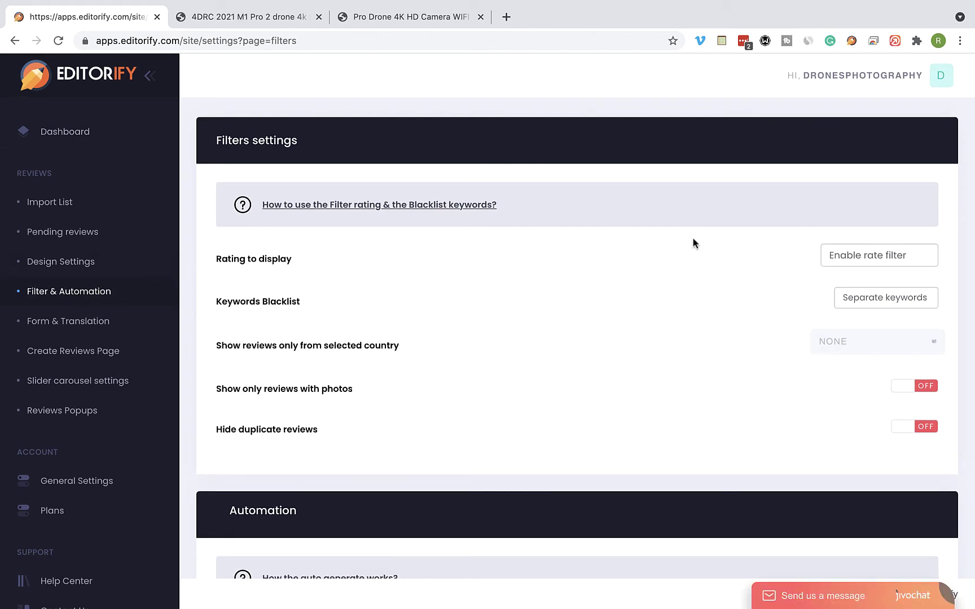
pyautogui.click(831, 260)
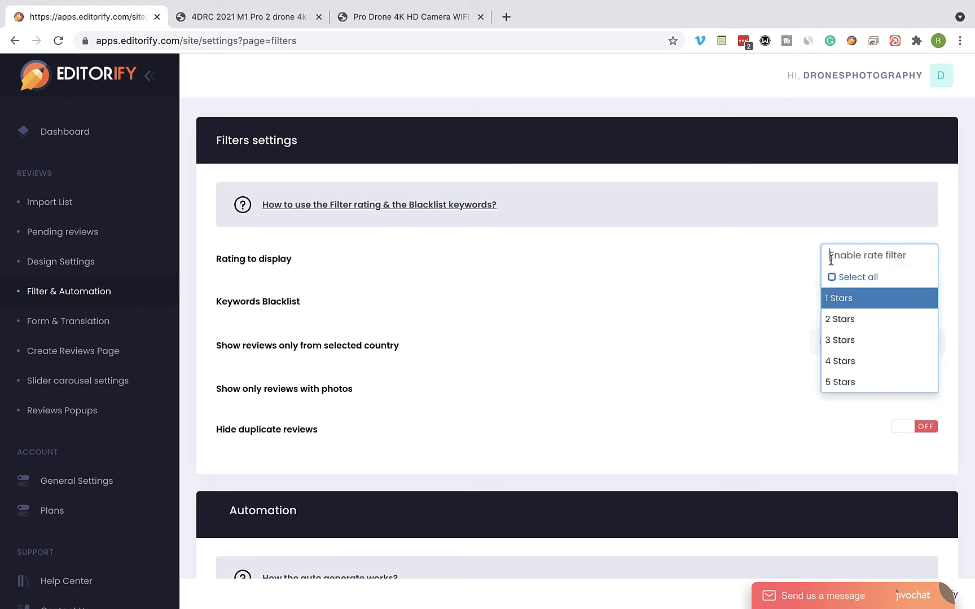
pyautogui.click(849, 360)
pyautogui.click(850, 256)
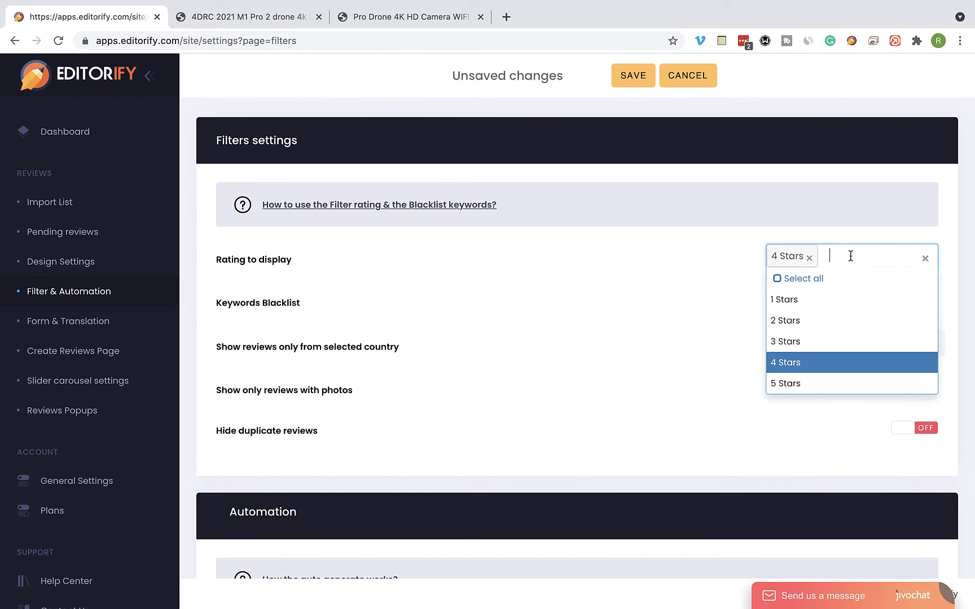
pyautogui.click(800, 385)
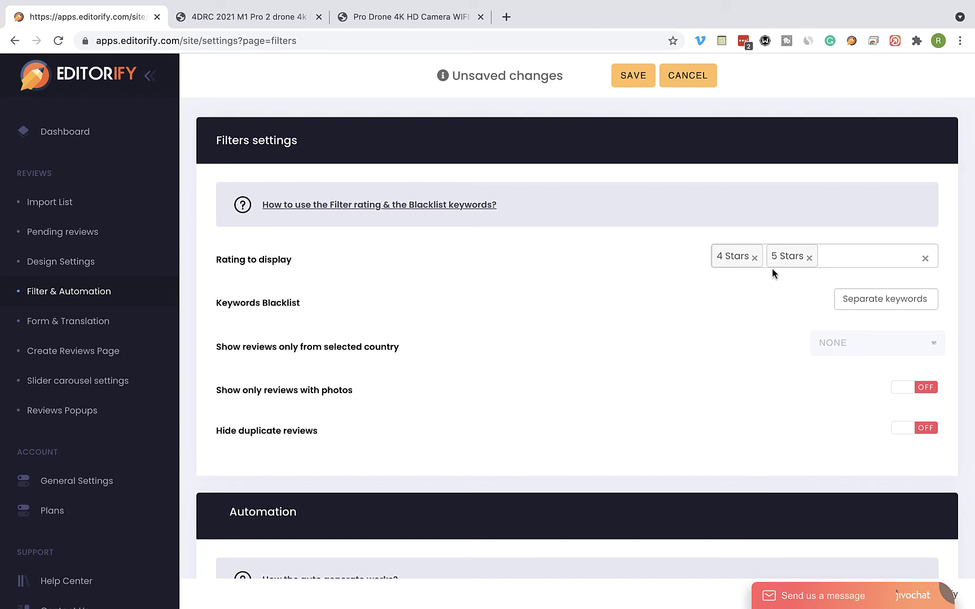
pyautogui.rightClick(844, 299)
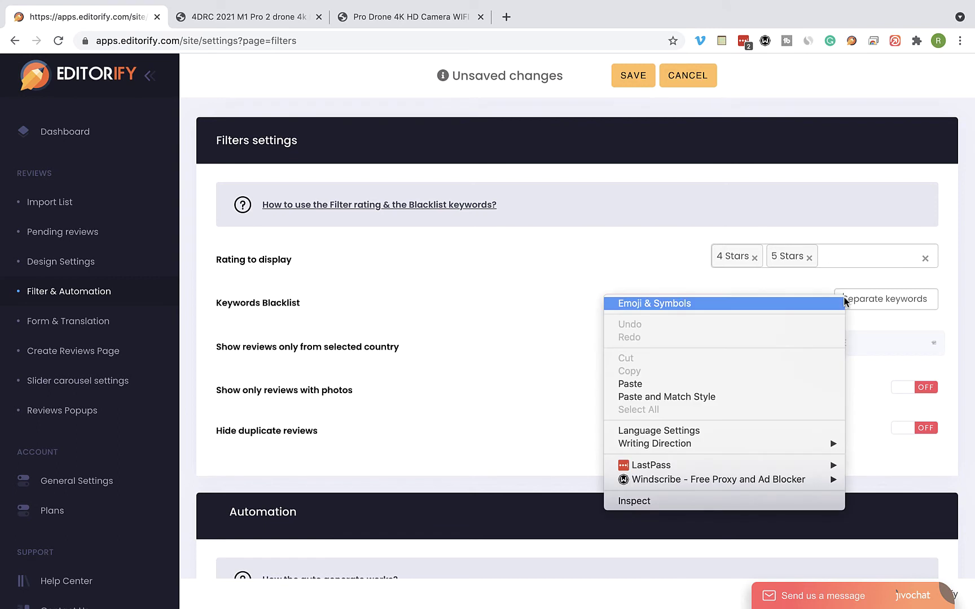
# Step: Paste 'Aliexpress' into the Keywords Blacklist field and save the filter settings
pyautogui.click(777, 381)
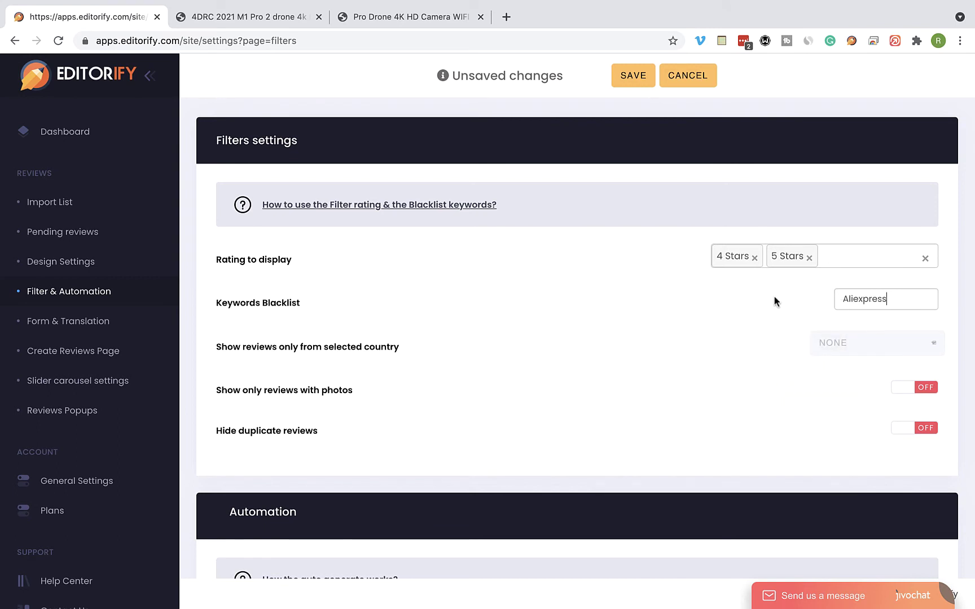
pyautogui.click(630, 81)
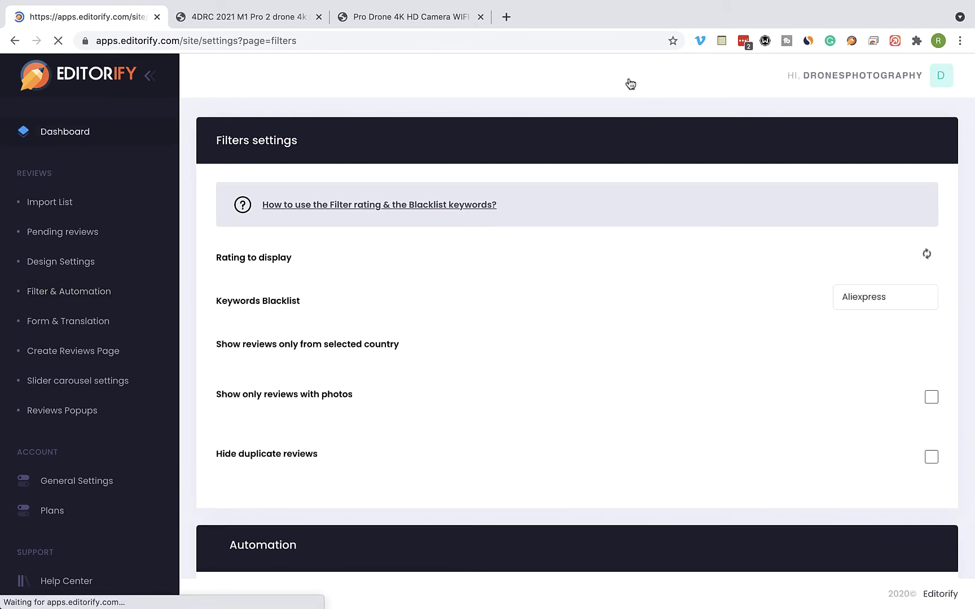
# Step: Reload the Pro Drone page and check it now lists 7 reviews, all 4 or 5 stars
pyautogui.click(451, 24)
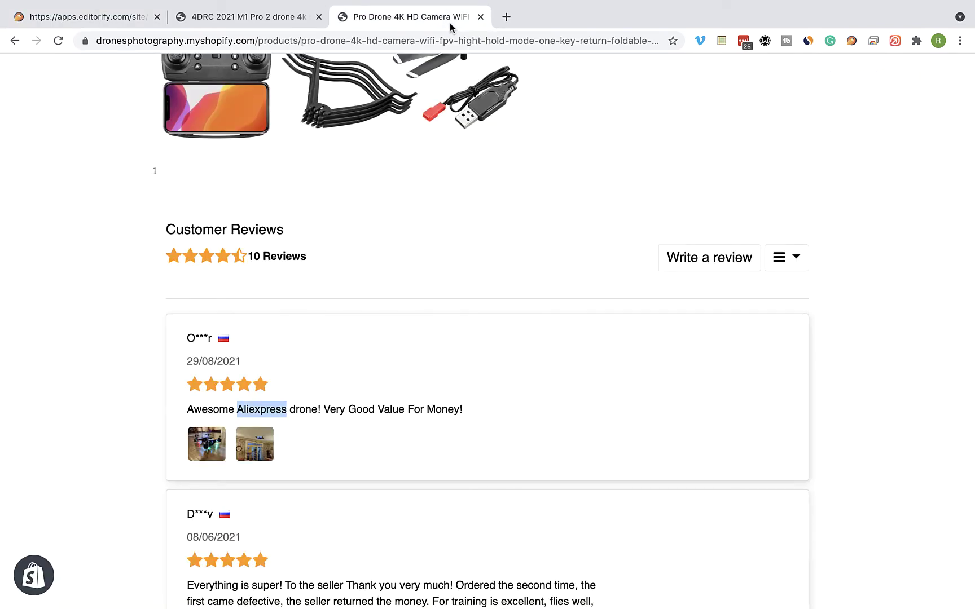
pyautogui.click(59, 41)
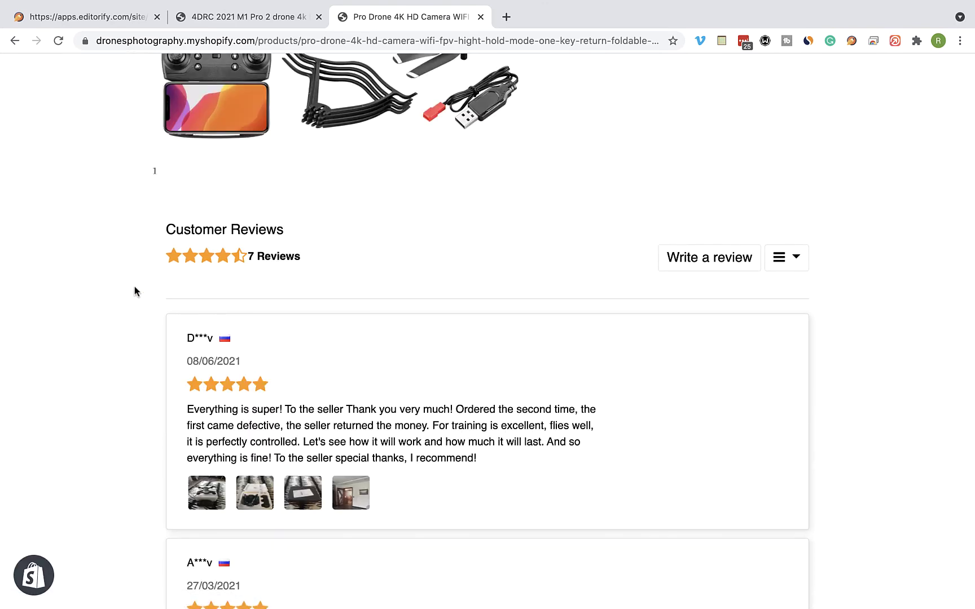
pyautogui.scroll(-3, 134, 287)
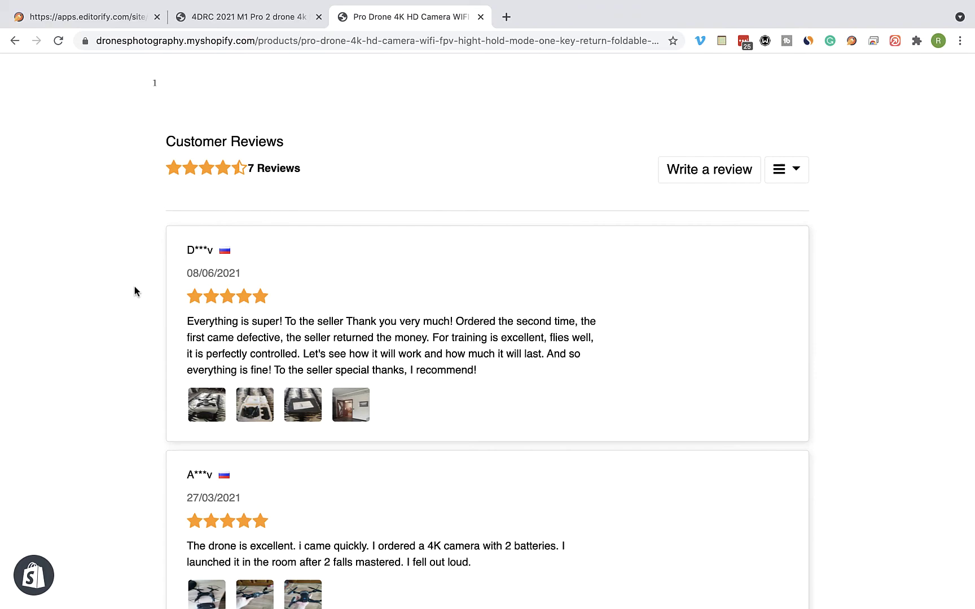
pyautogui.scroll(-10, 135, 291)
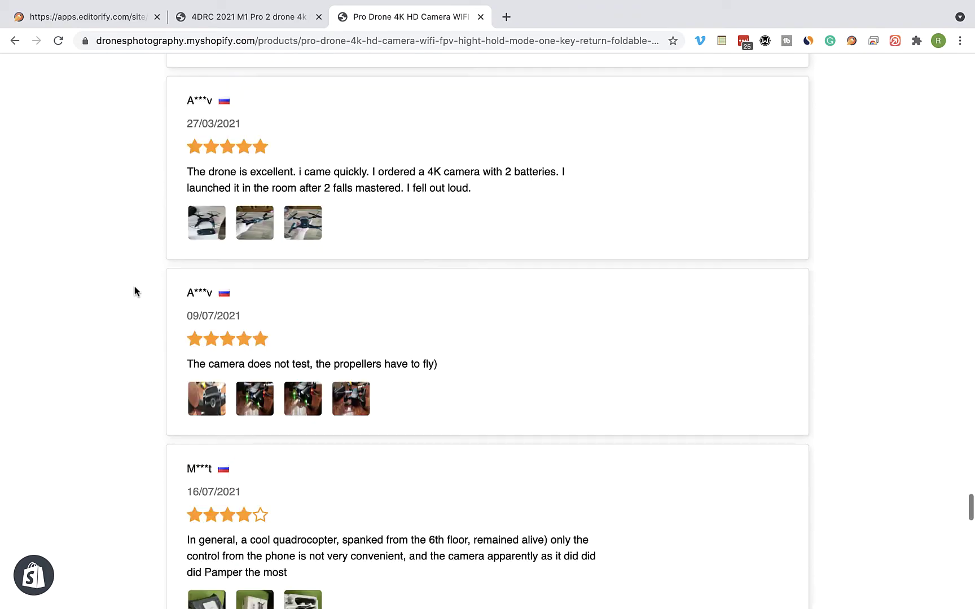
pyautogui.scroll(-13, 134, 291)
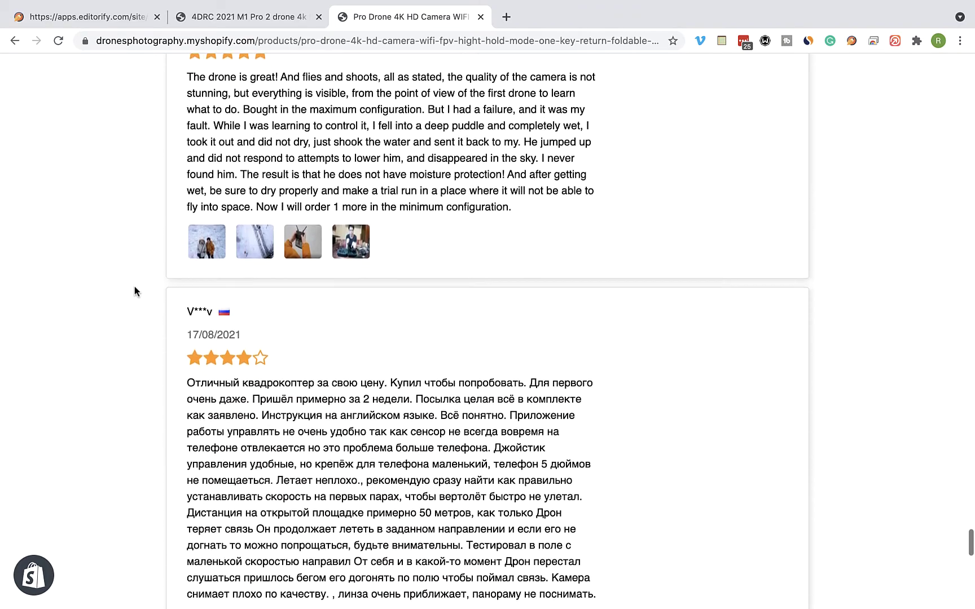
pyautogui.scroll(-3, 134, 291)
pyautogui.scroll(10, 134, 291)
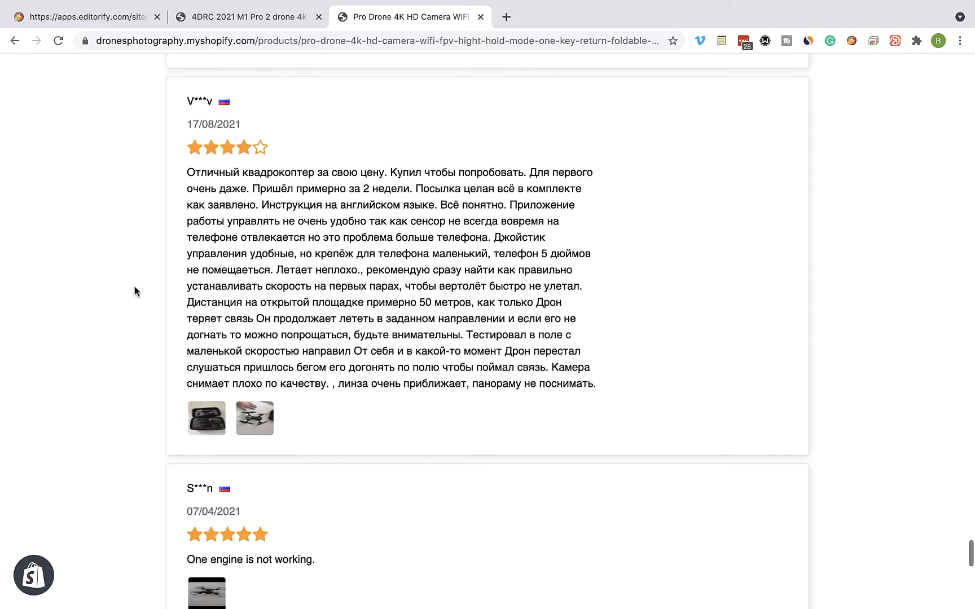
pyautogui.scroll(20, 135, 292)
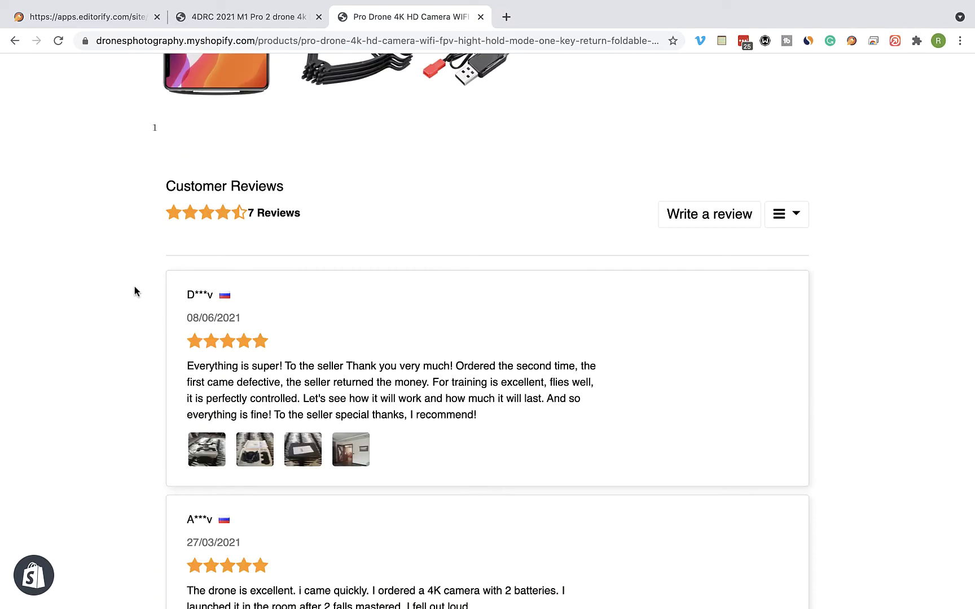
# Step: Open Design Settings and scroll the live preview of the dog collar product's 7 reviews
pyautogui.click(104, 22)
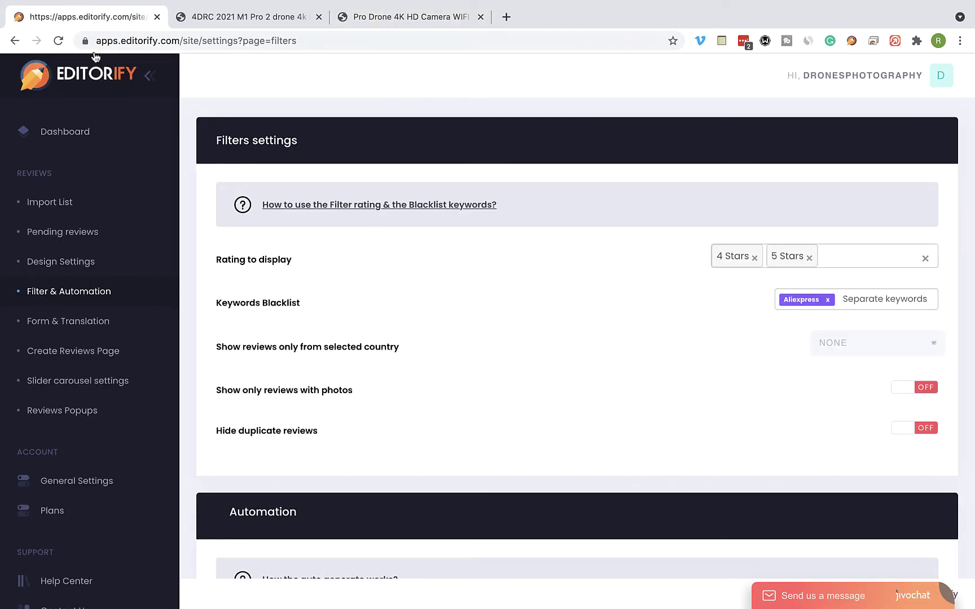
pyautogui.click(62, 268)
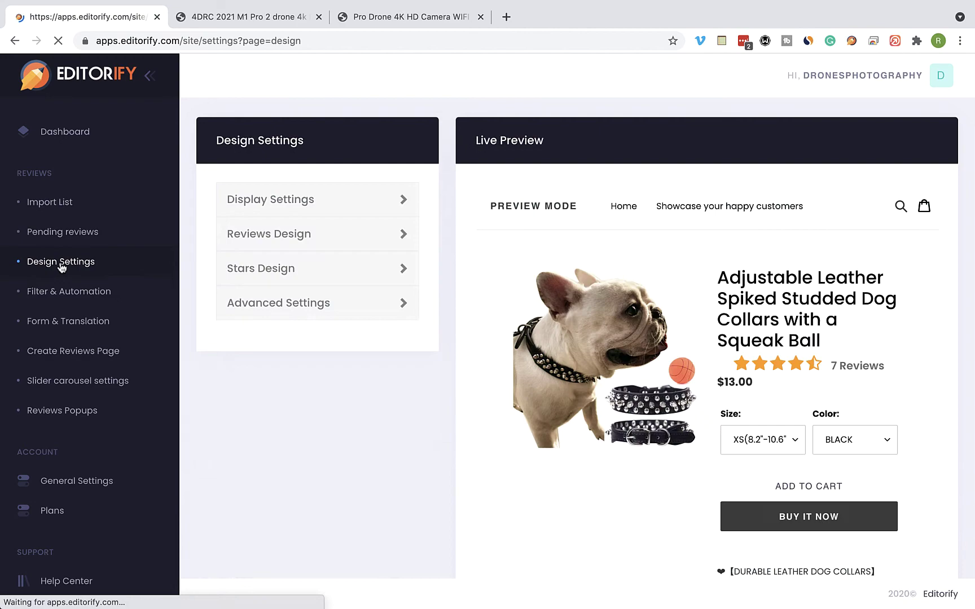
pyautogui.scroll(-2, 571, 370)
pyautogui.scroll(-15, 570, 369)
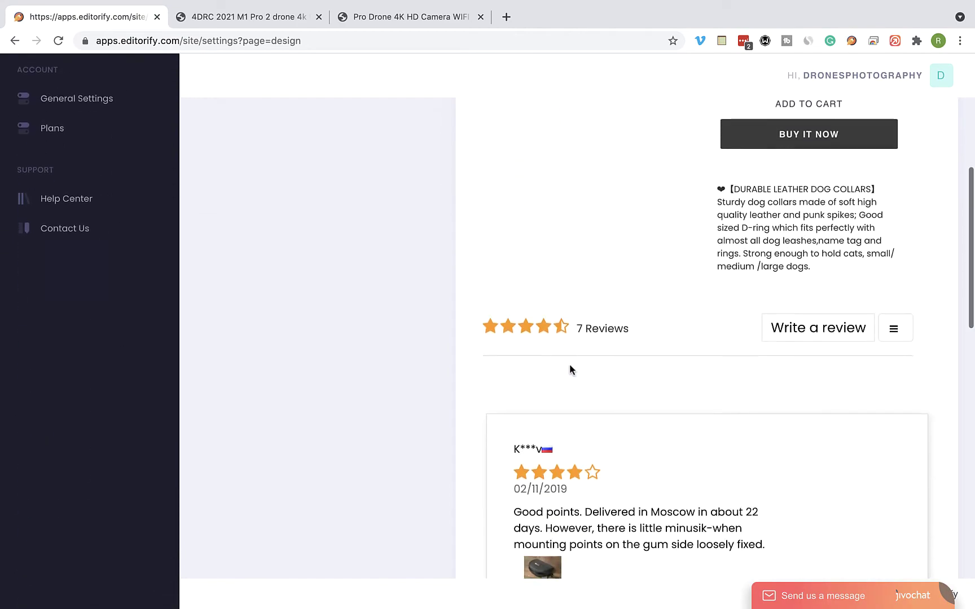
pyautogui.scroll(4, 570, 370)
pyautogui.scroll(15, 568, 370)
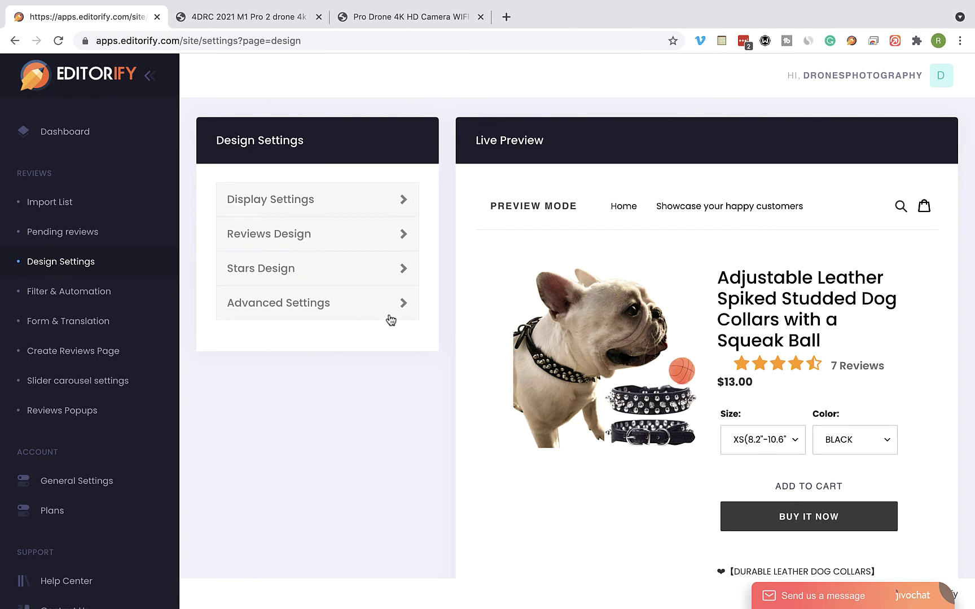
# Step: Set the Stars Design star colour to the red preset #ff0000
pyautogui.click(332, 272)
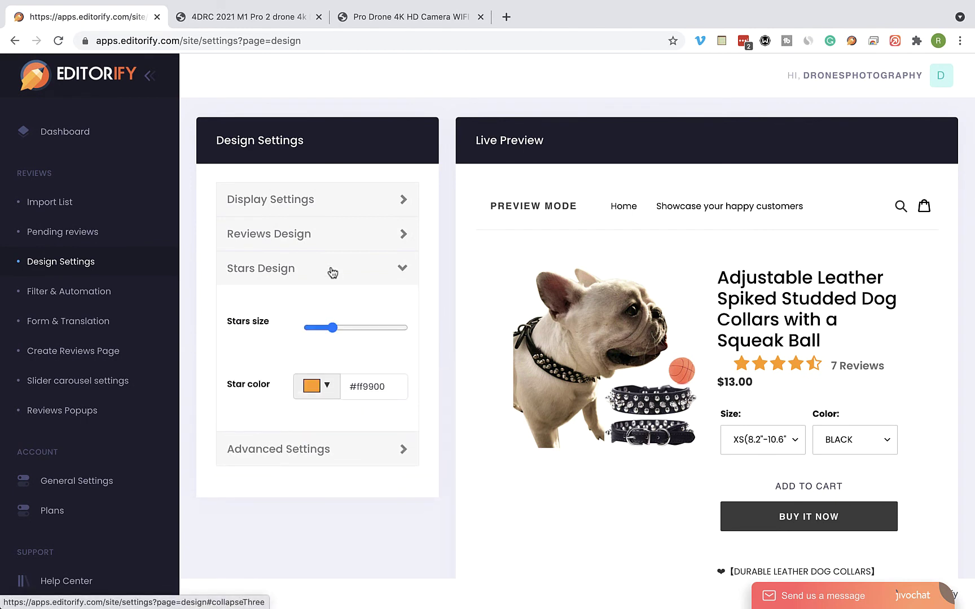
pyautogui.click(315, 387)
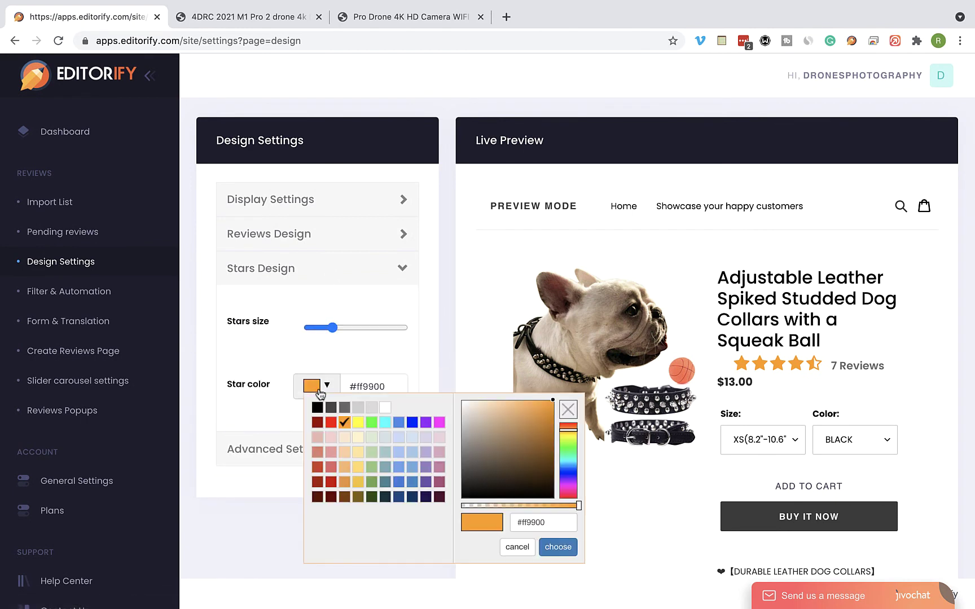
pyautogui.click(331, 422)
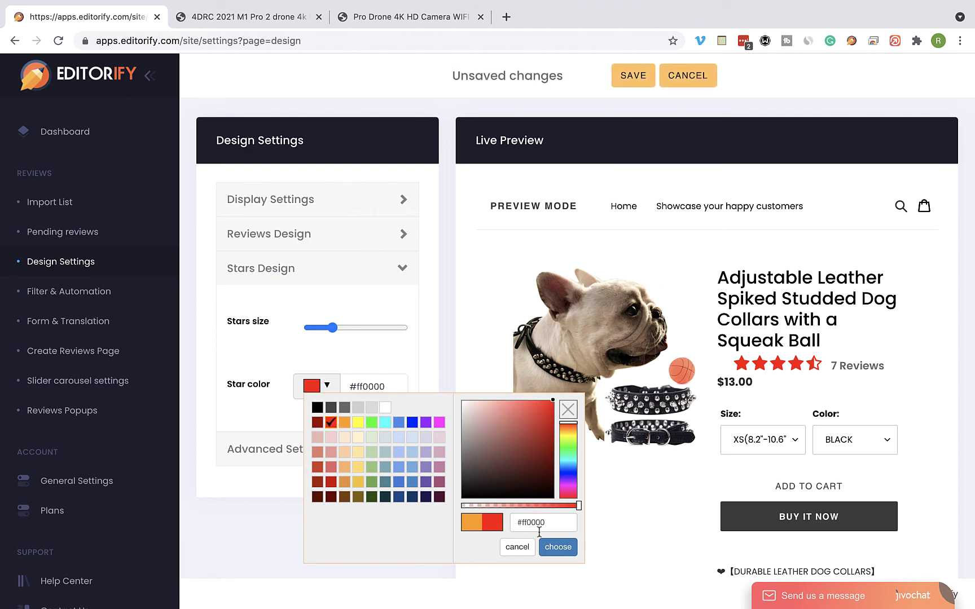
pyautogui.click(558, 547)
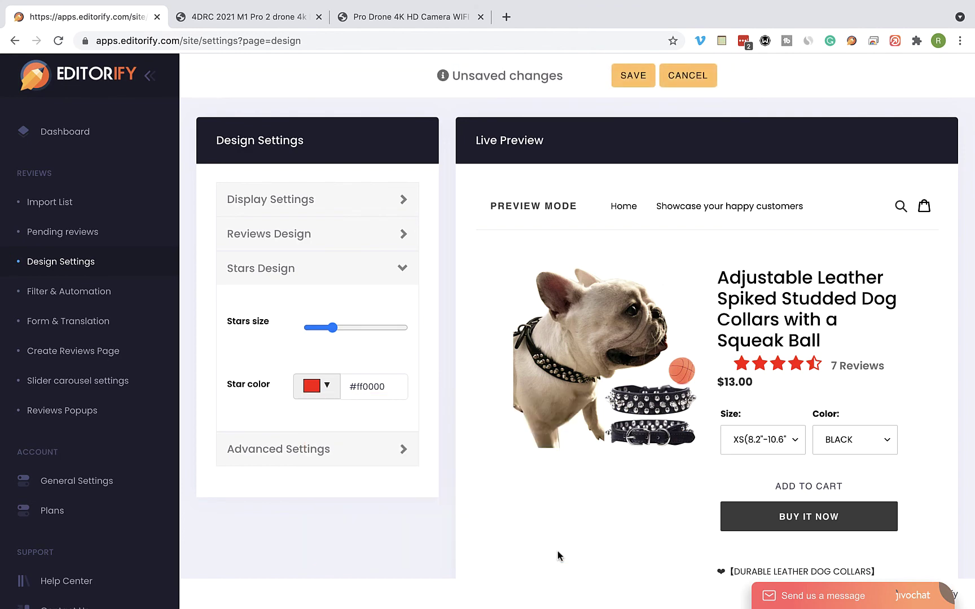
pyautogui.scroll(-10, 558, 556)
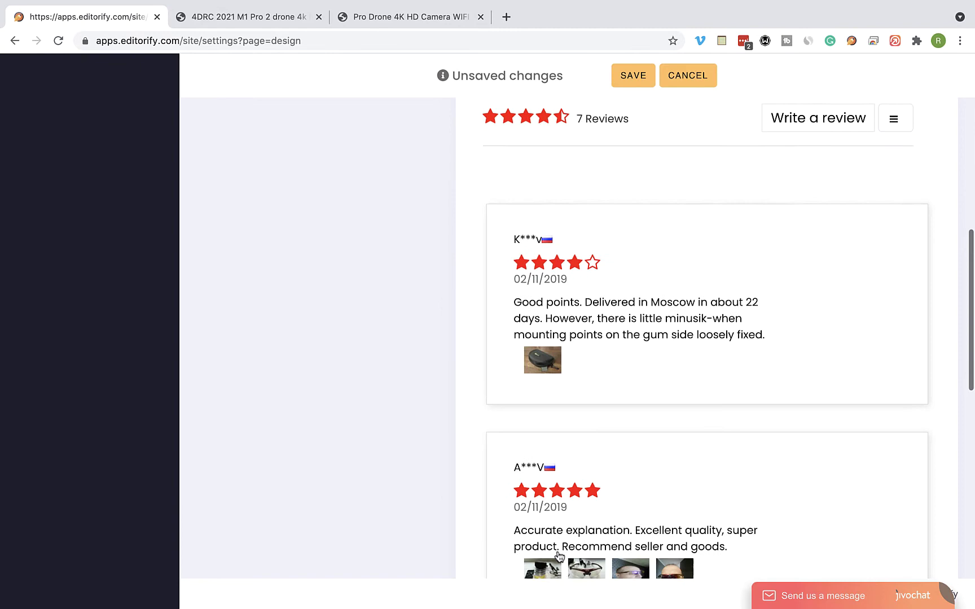
pyautogui.scroll(10, 558, 557)
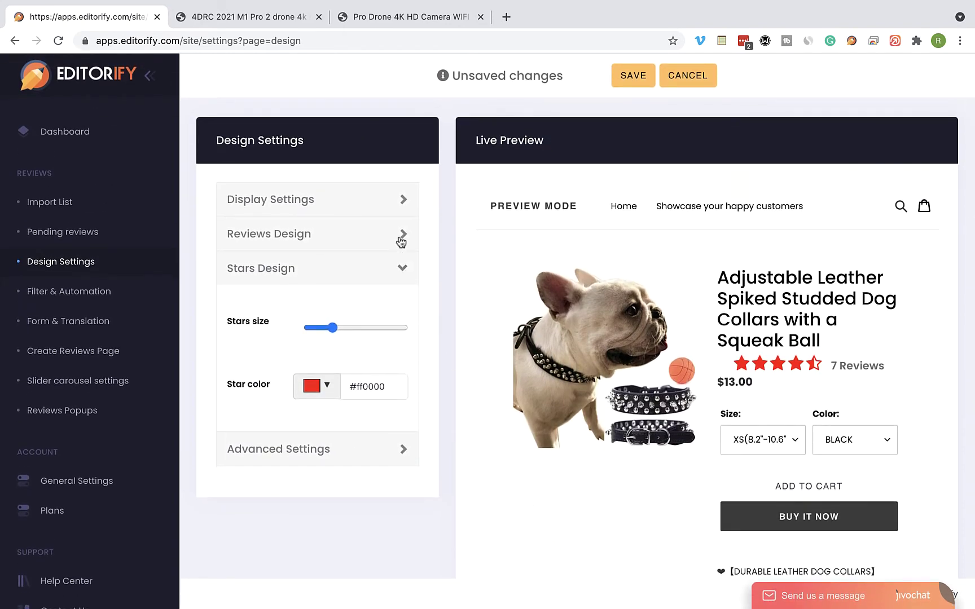
# Step: Change the Reviews Design style template to Grid Style and review the card-column preview
pyautogui.click(401, 239)
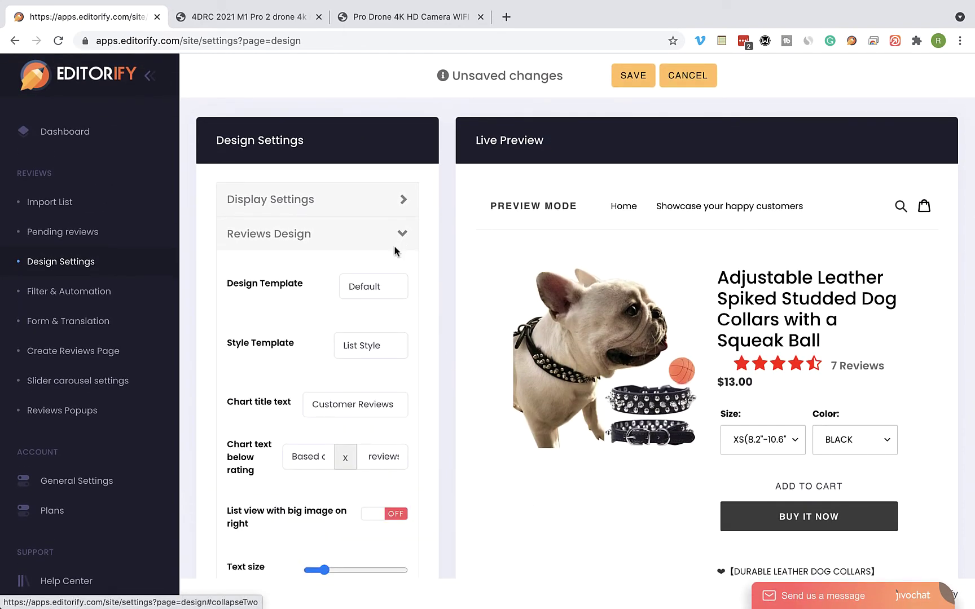
pyautogui.click(371, 348)
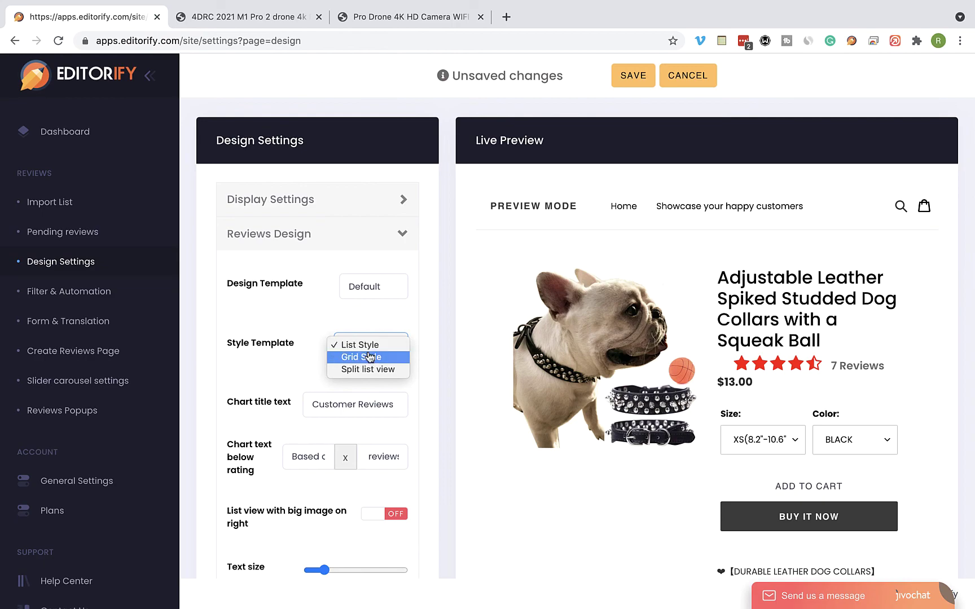
pyautogui.click(367, 357)
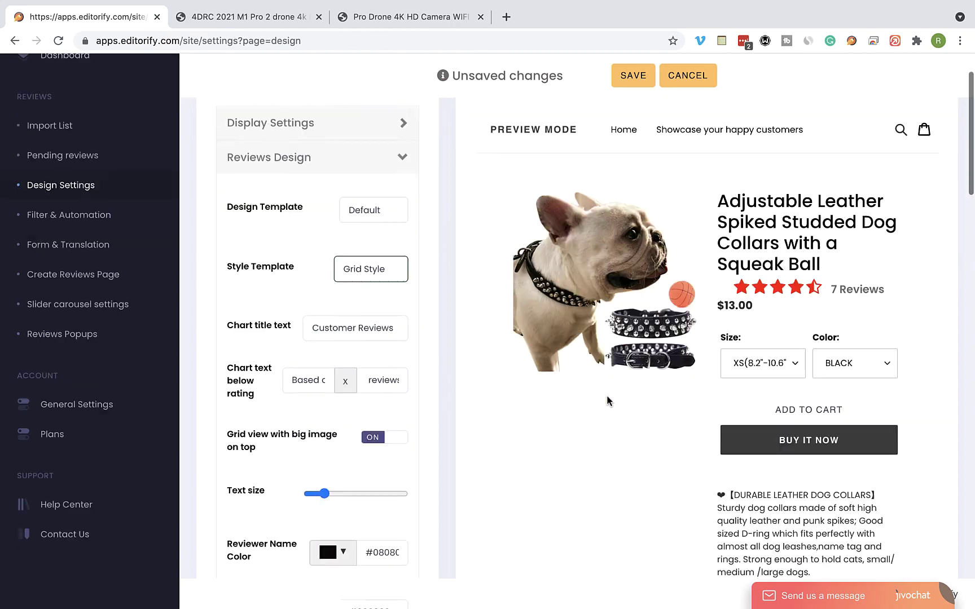
pyautogui.scroll(-15, 607, 401)
pyautogui.scroll(20, 608, 401)
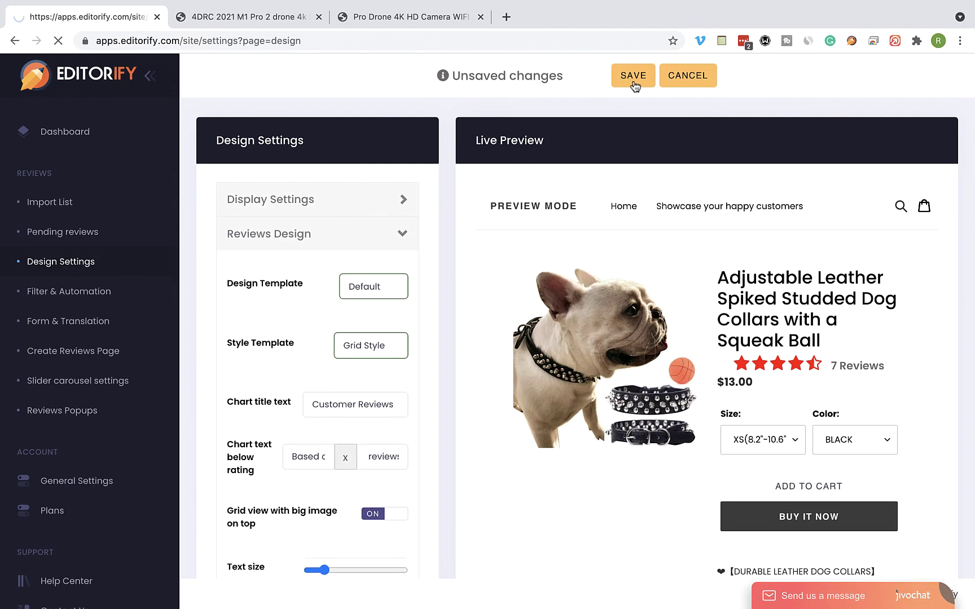
# Step: Reload the Pro Drone product page and view its 7 reviews as red-star grid cards
pyautogui.click(446, 20)
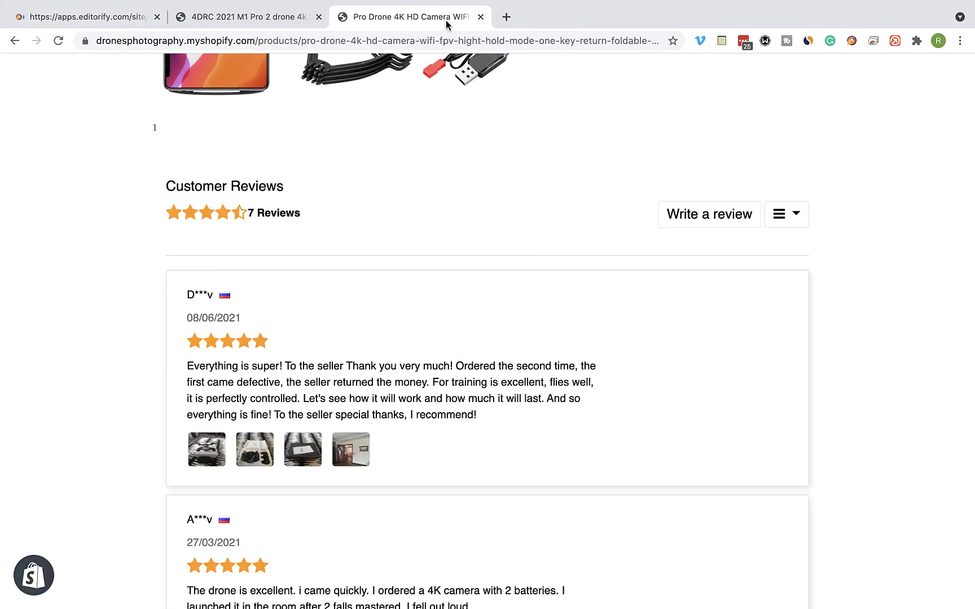
pyautogui.click(58, 41)
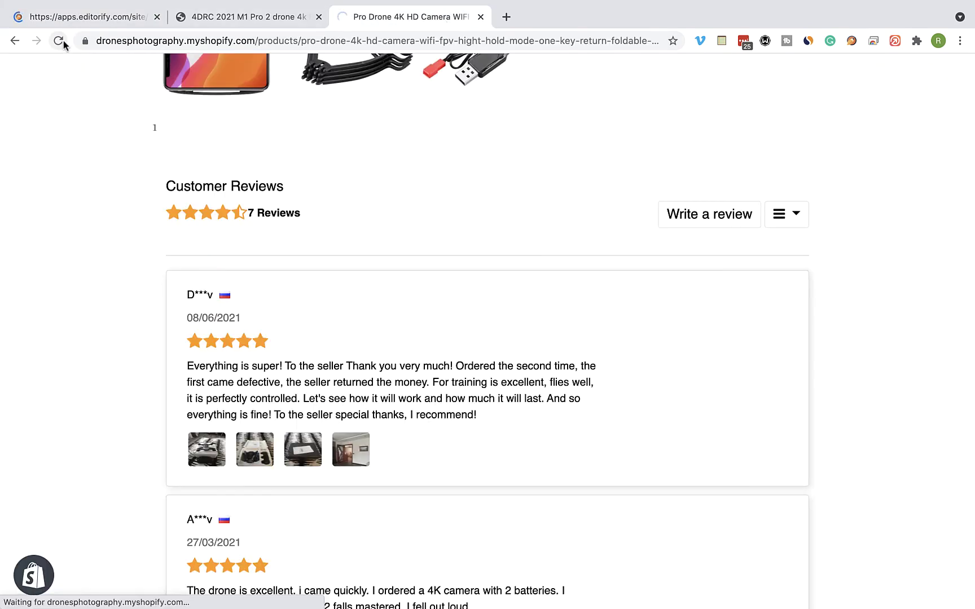
pyautogui.scroll(-8, 63, 203)
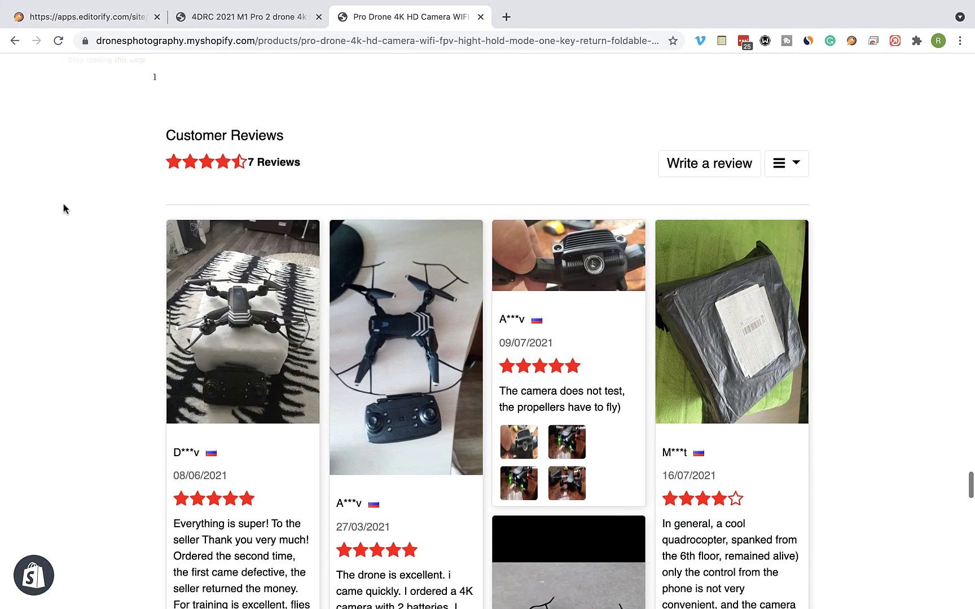
pyautogui.scroll(-8, 63, 207)
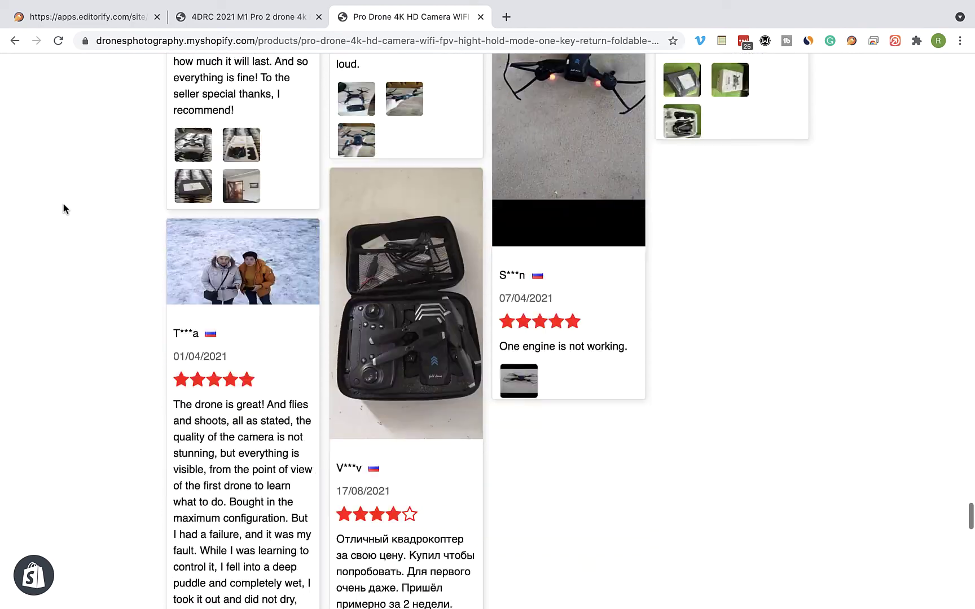
pyautogui.scroll(6, 63, 207)
pyautogui.scroll(9, 64, 207)
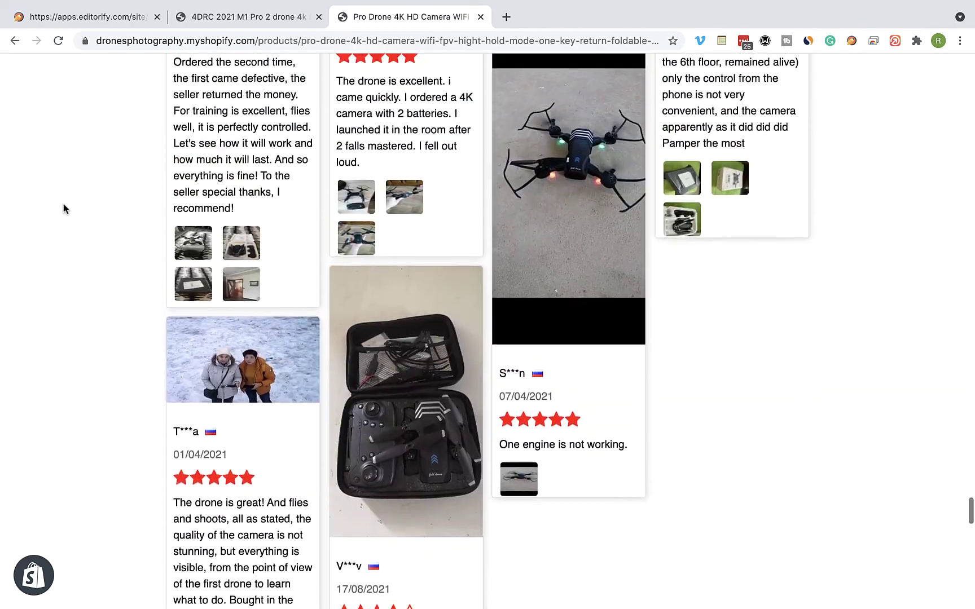
pyautogui.scroll(1, 63, 208)
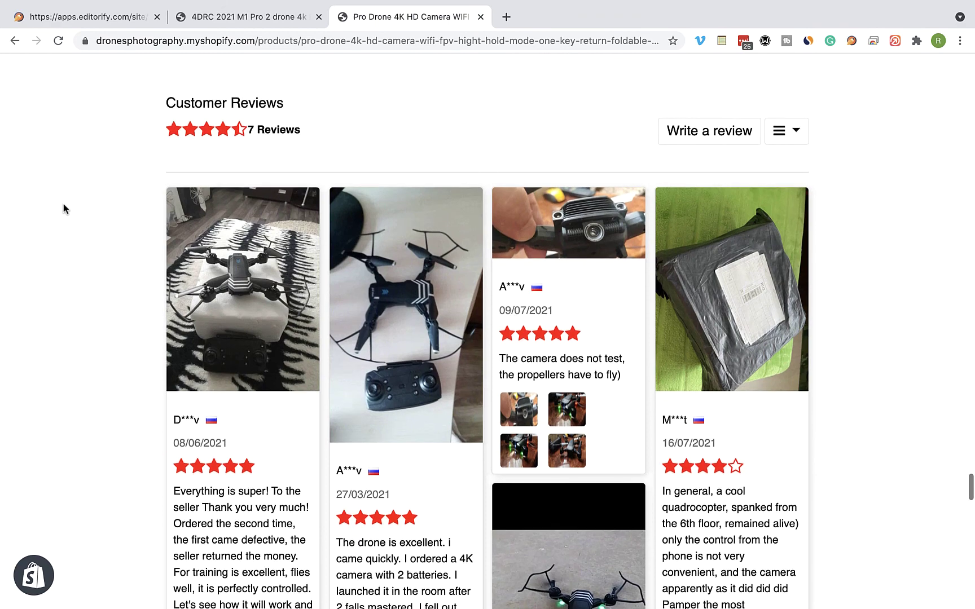